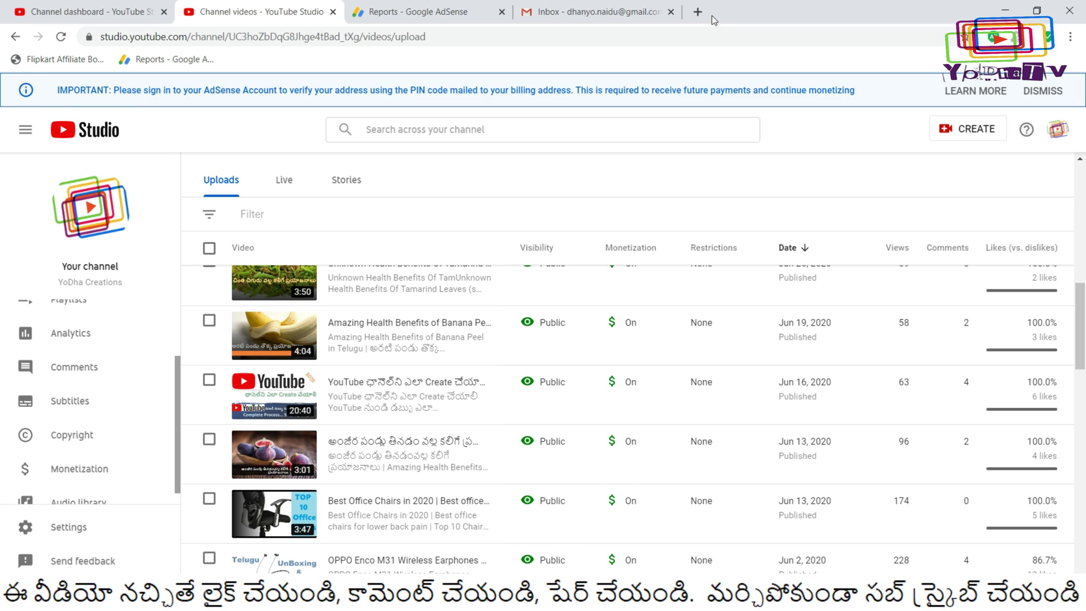
Open ads.google.com in a new browser tab.
left_click(699, 12)
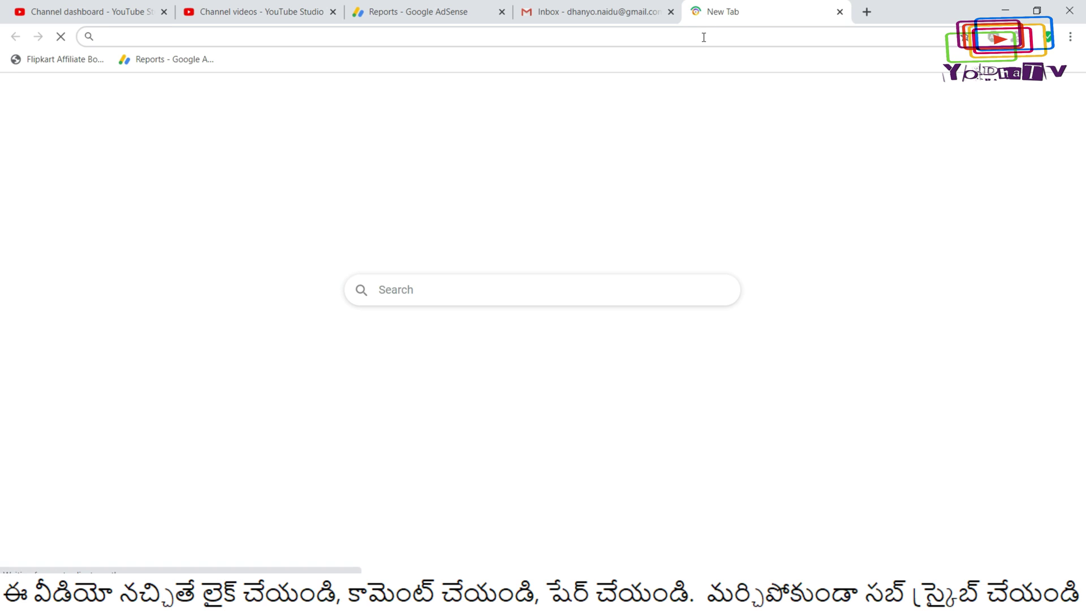
type("ads.google.com")
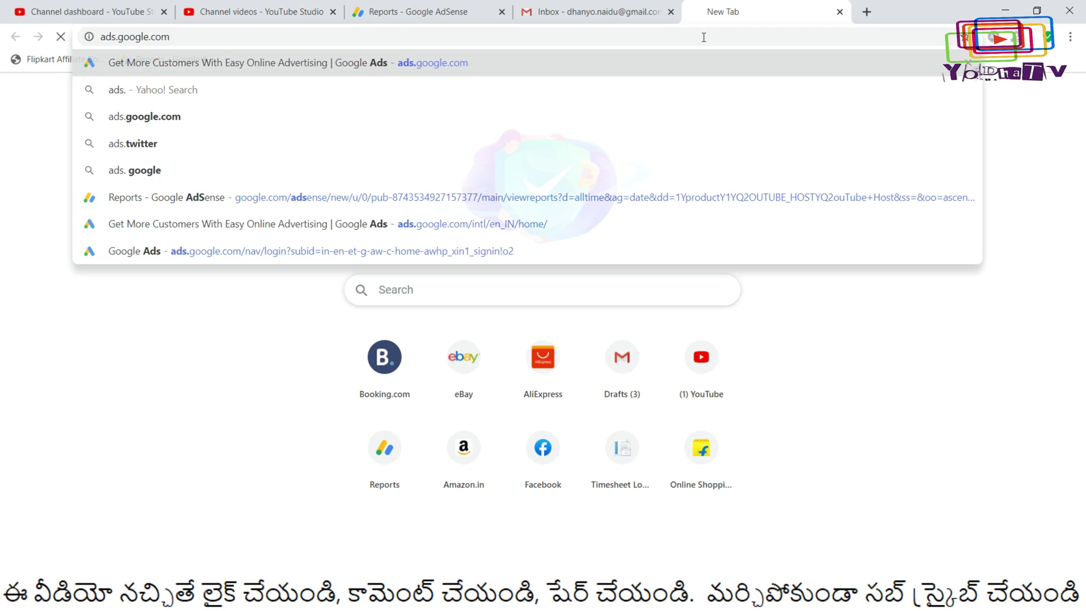
key("Return")
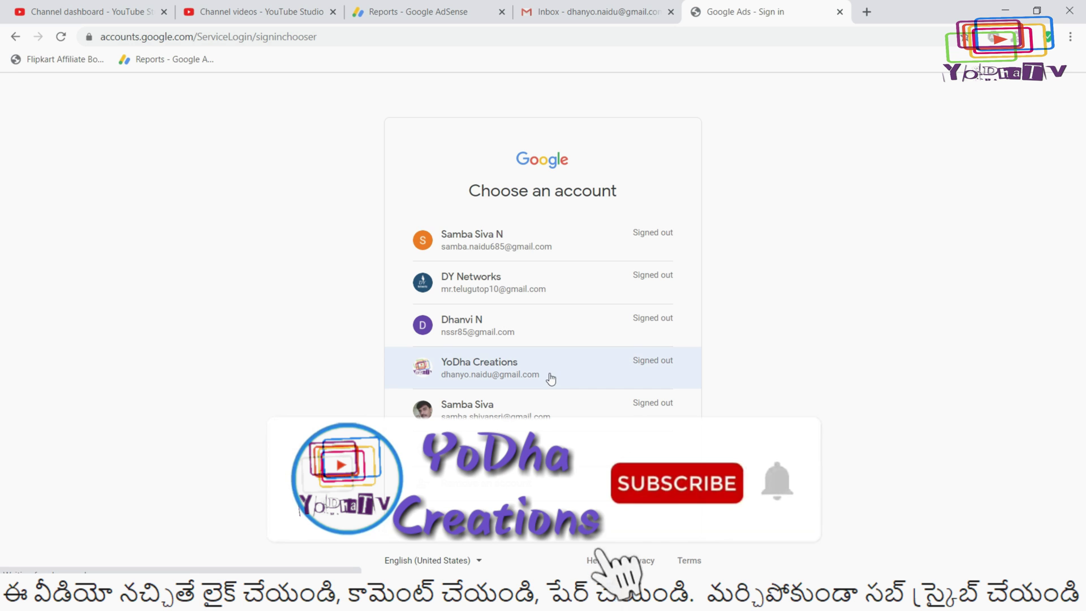
Choose the first listed Google account for Google Ads and sign in by entering the account password.
left_click(546, 247)
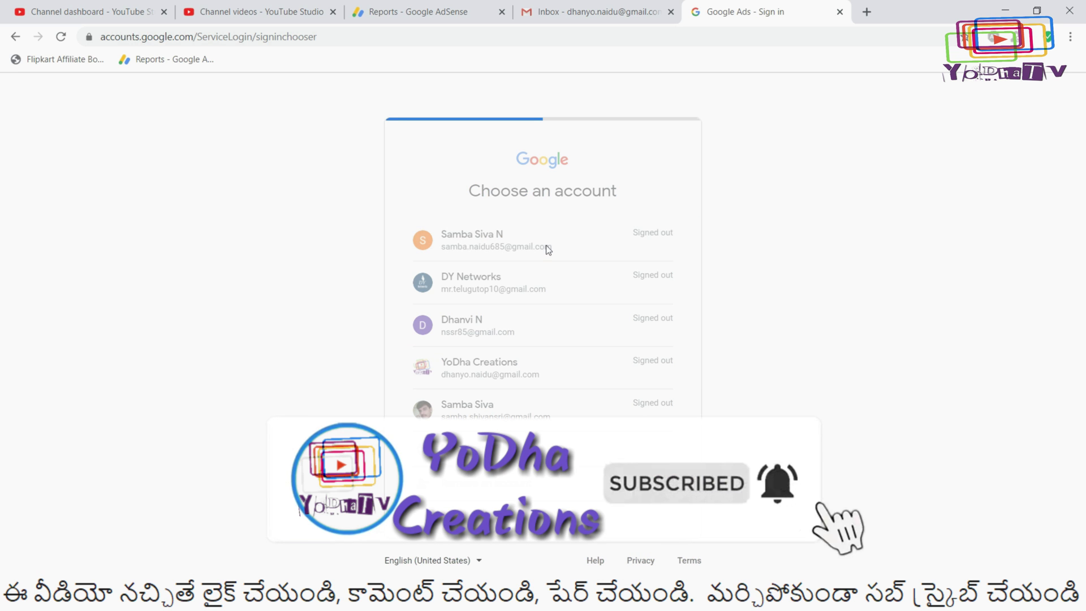
type("************")
left_click(642, 372)
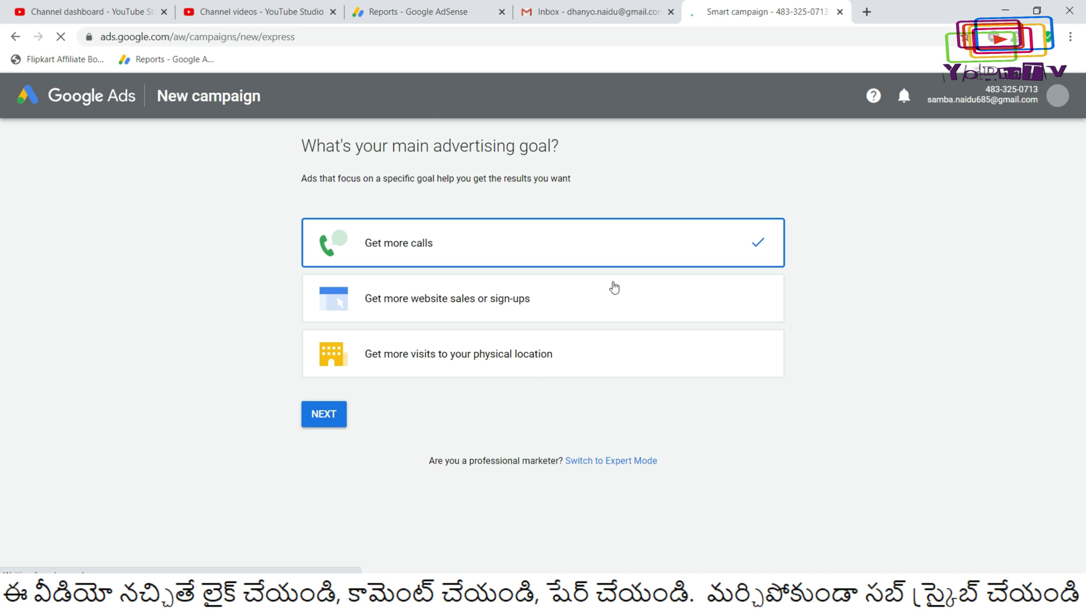
Switch to Expert Mode and choose a campaign without a goal's guidance, with Video as the campaign type.
left_click(620, 463)
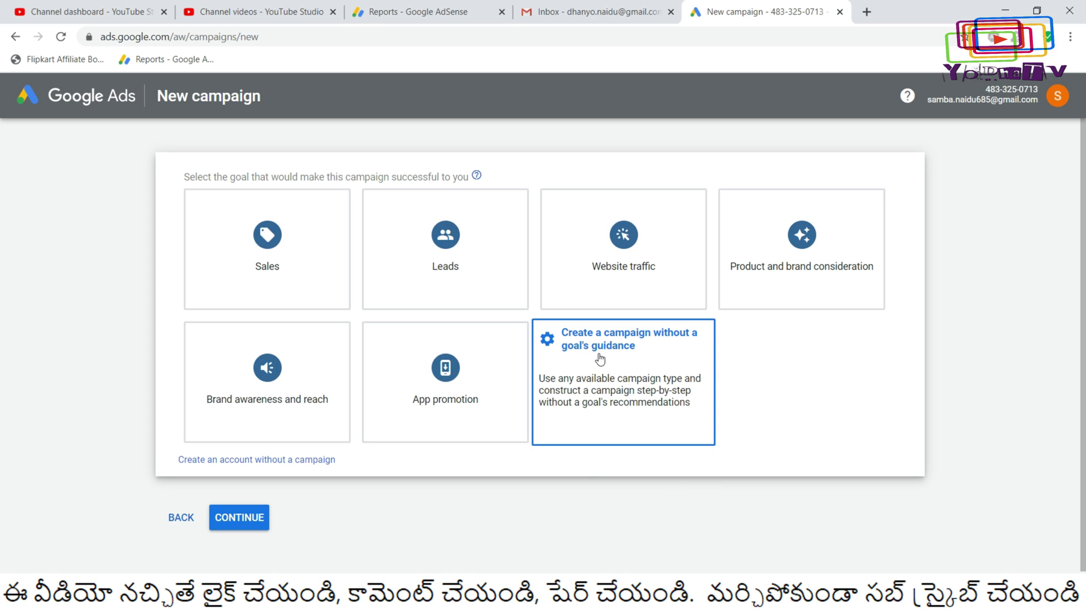
left_click(641, 352)
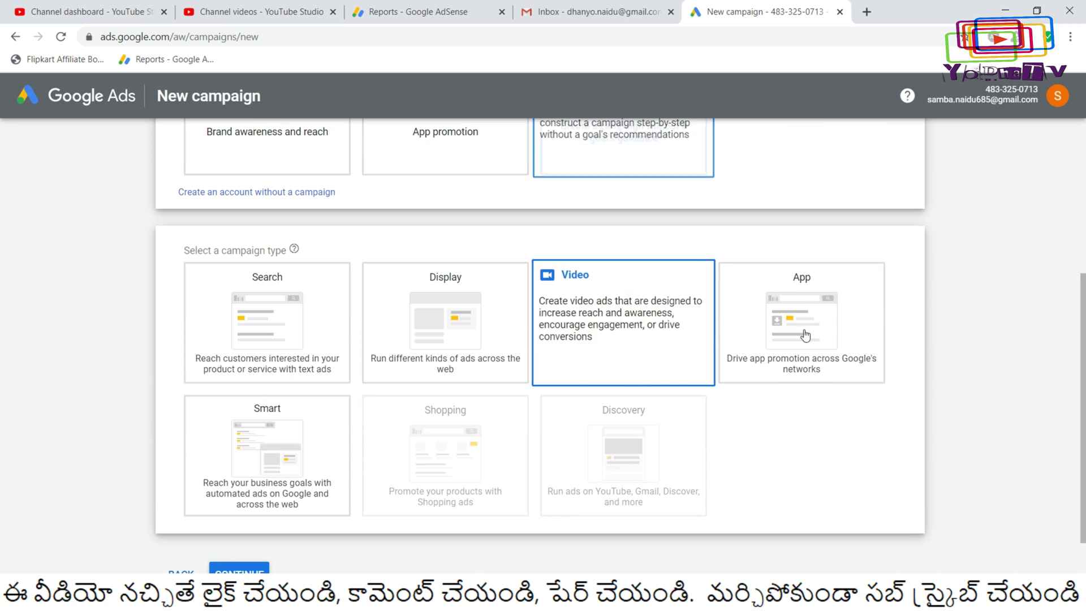
left_click(621, 319)
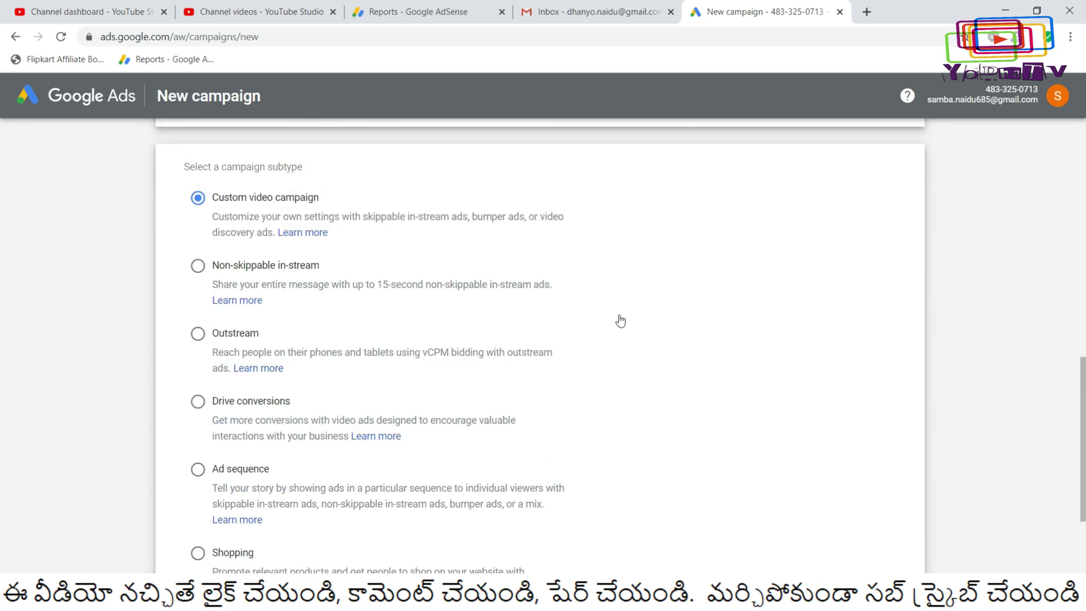
Select Custom video campaign as the campaign subtype and continue to the campaign setup.
scroll(619, 318, "down", 2)
scroll(631, 290, "up", 2)
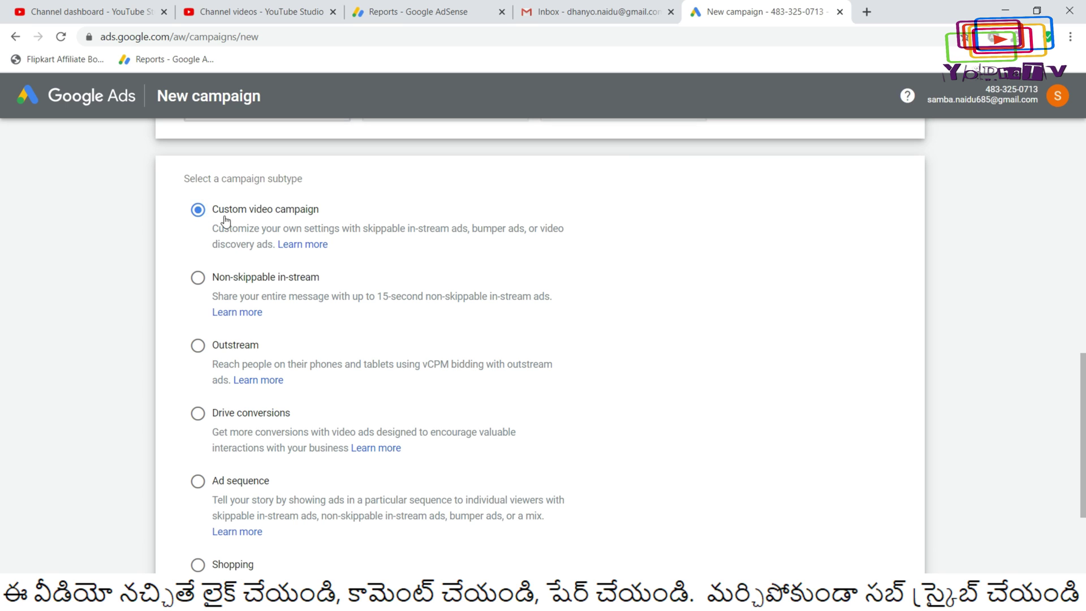
left_click(662, 280)
left_click(198, 210)
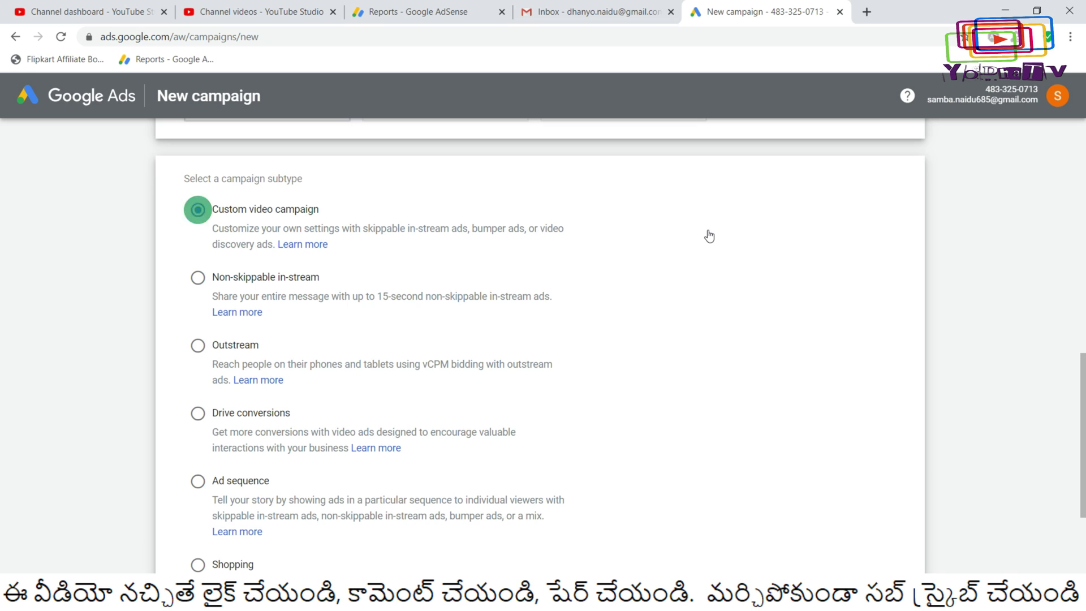
scroll(707, 235, "down", 3)
left_click(223, 516)
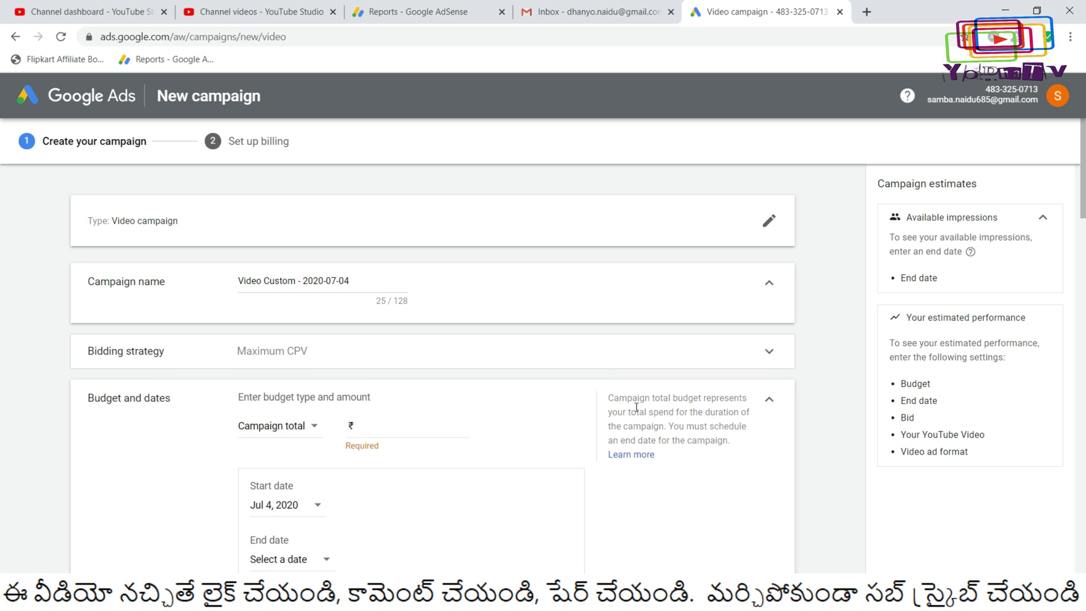
Name the campaign "How to Create YT Channel".
triple_click(373, 277)
type("H")
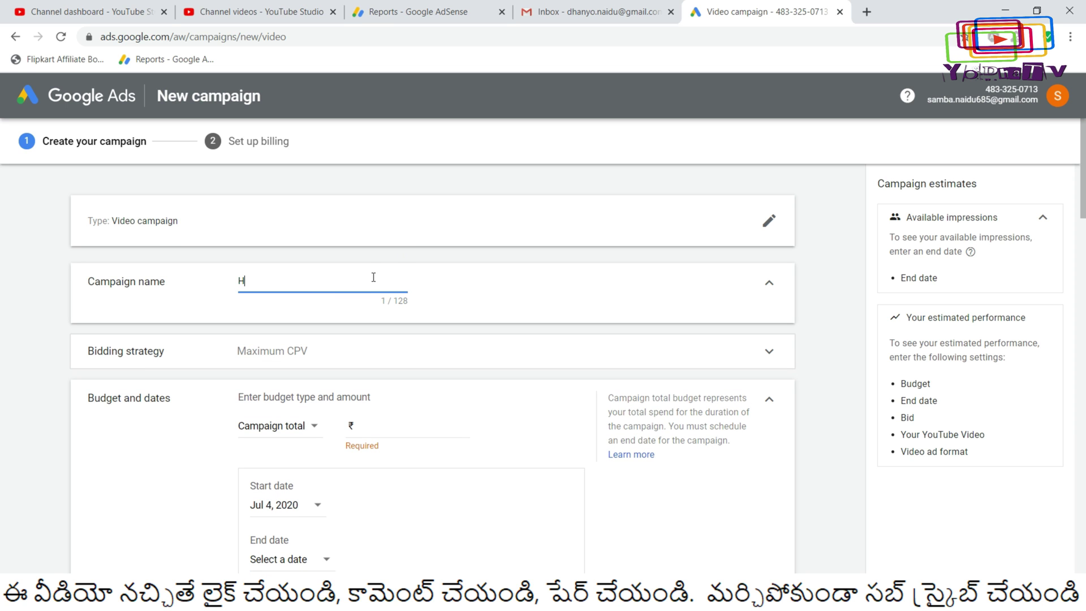
type("ow to Create YT Channel")
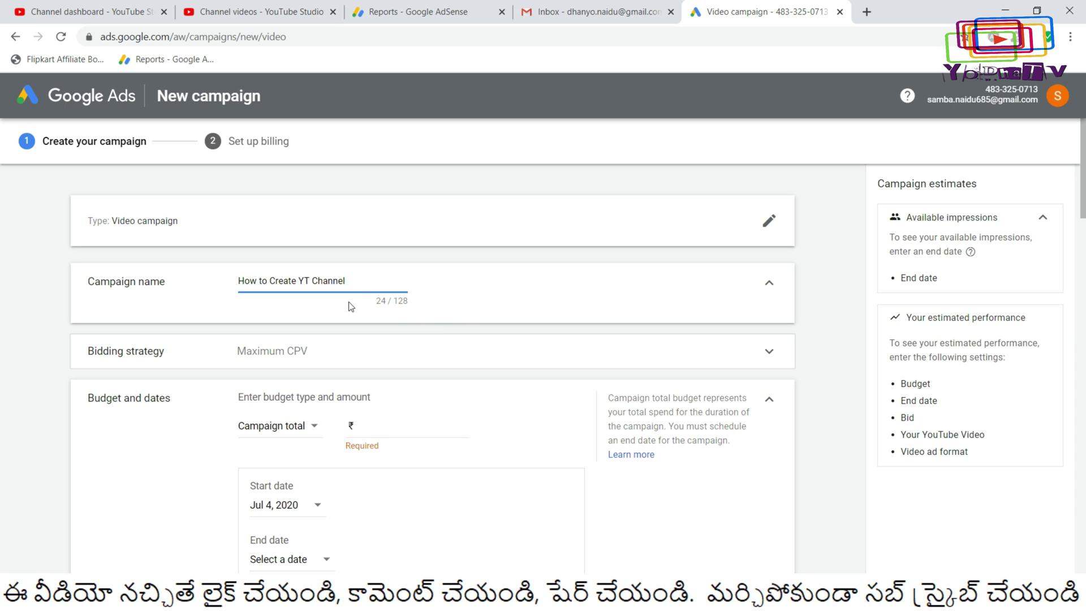
left_click(470, 257)
Review the available bid strategies and select Maximum CPV for the campaign.
scroll(471, 257, "down", 2)
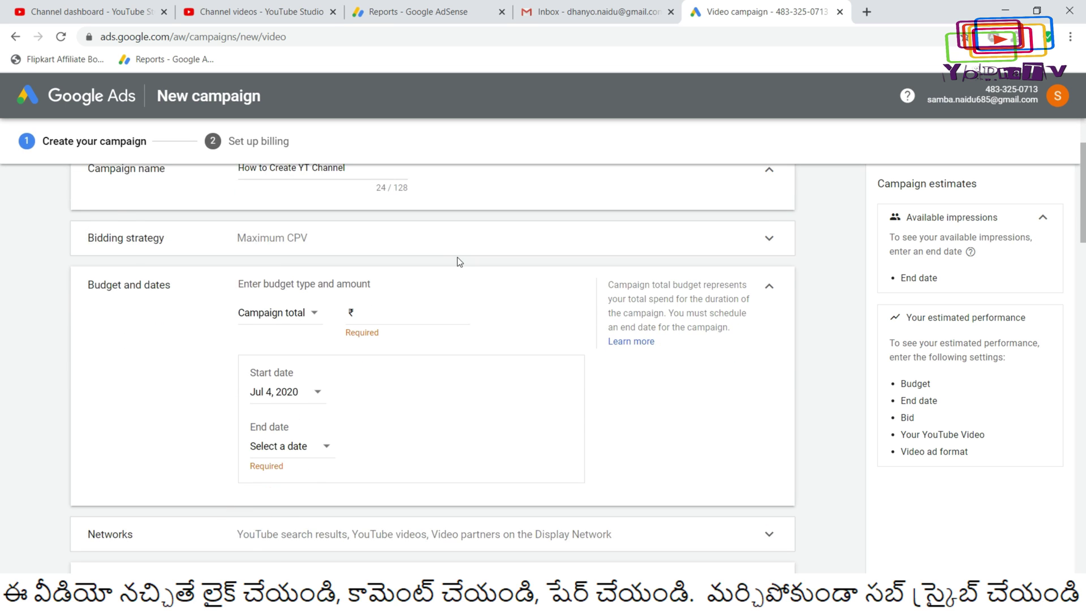
scroll(457, 257, "up", 2)
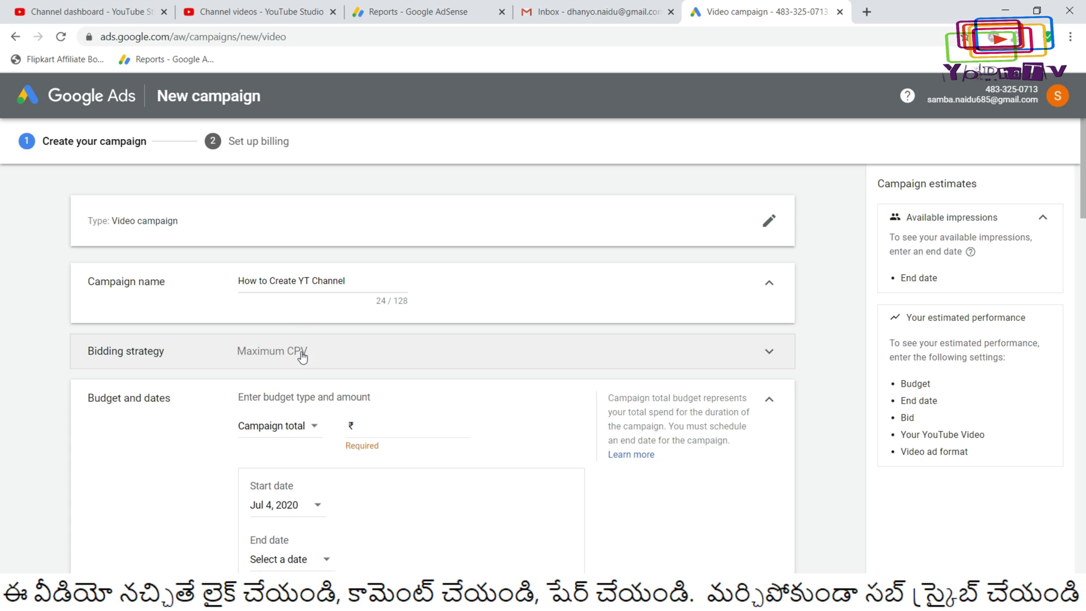
left_click(305, 352)
left_click(304, 373)
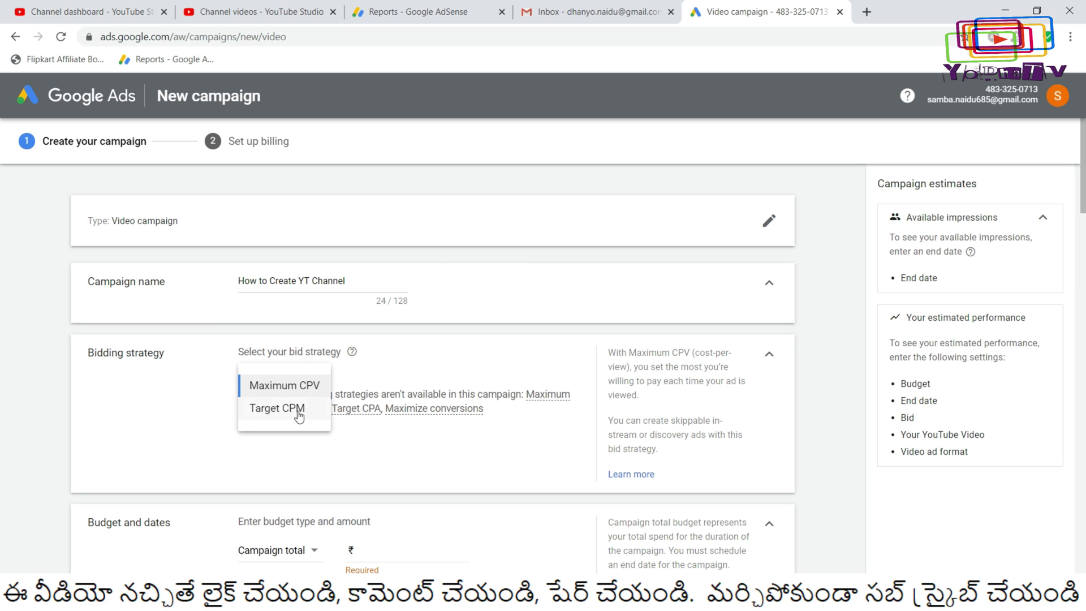
left_click(384, 383)
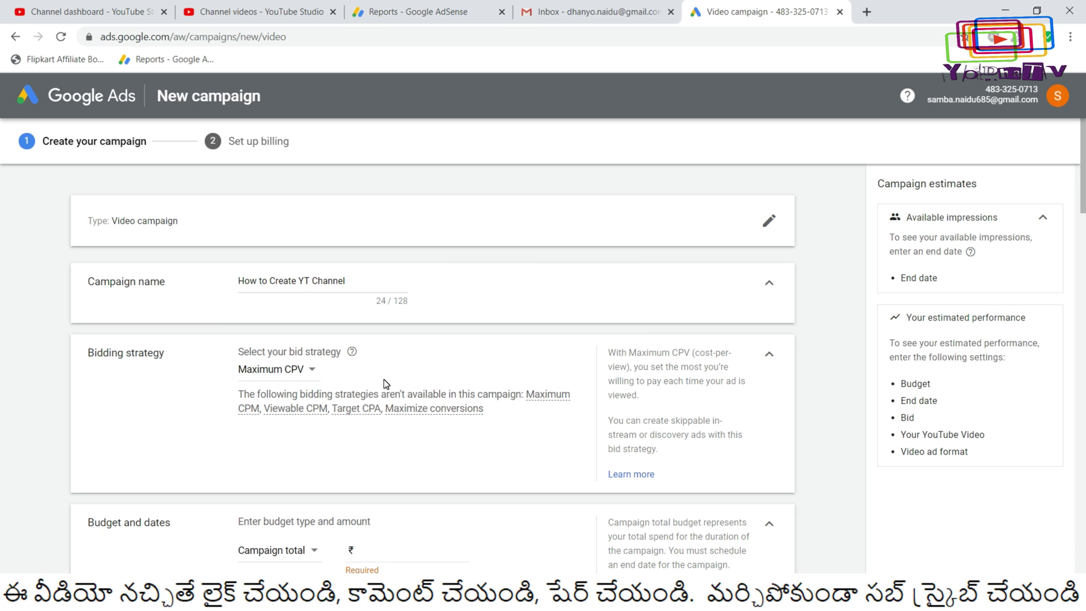
left_click(299, 374)
left_click(299, 383)
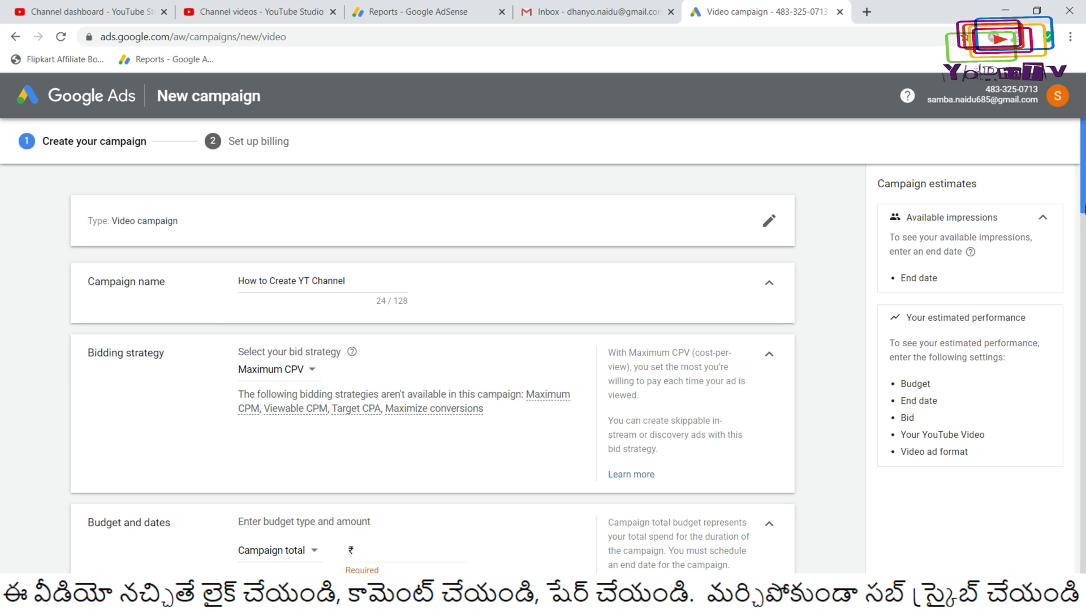
Change the budget type to Daily and set the amount to ₹100.
left_click_drag(1084, 209, 1084, 245)
left_click(283, 355)
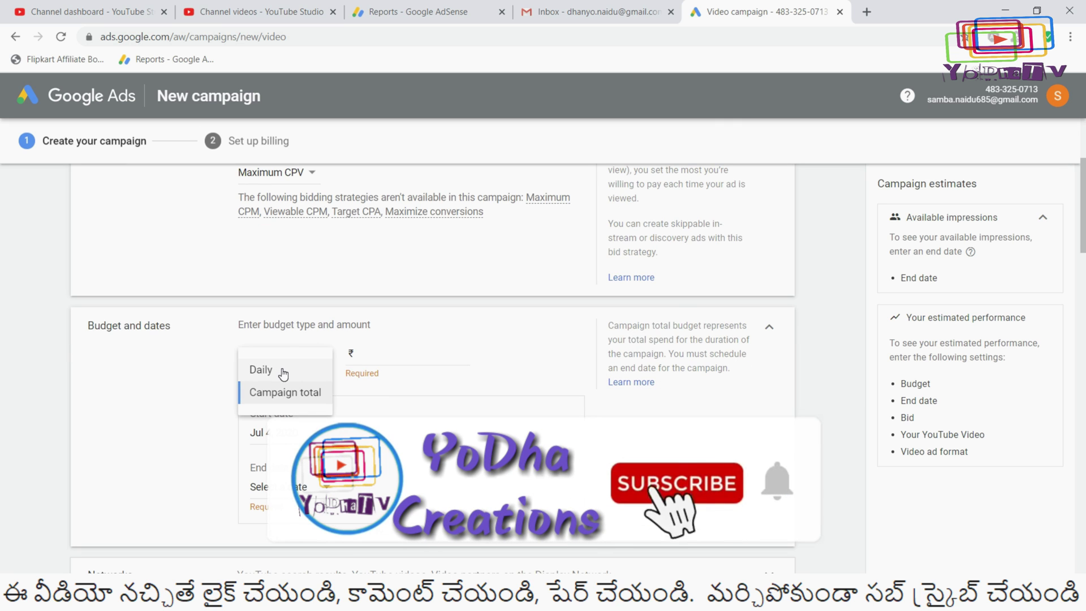
left_click(283, 370)
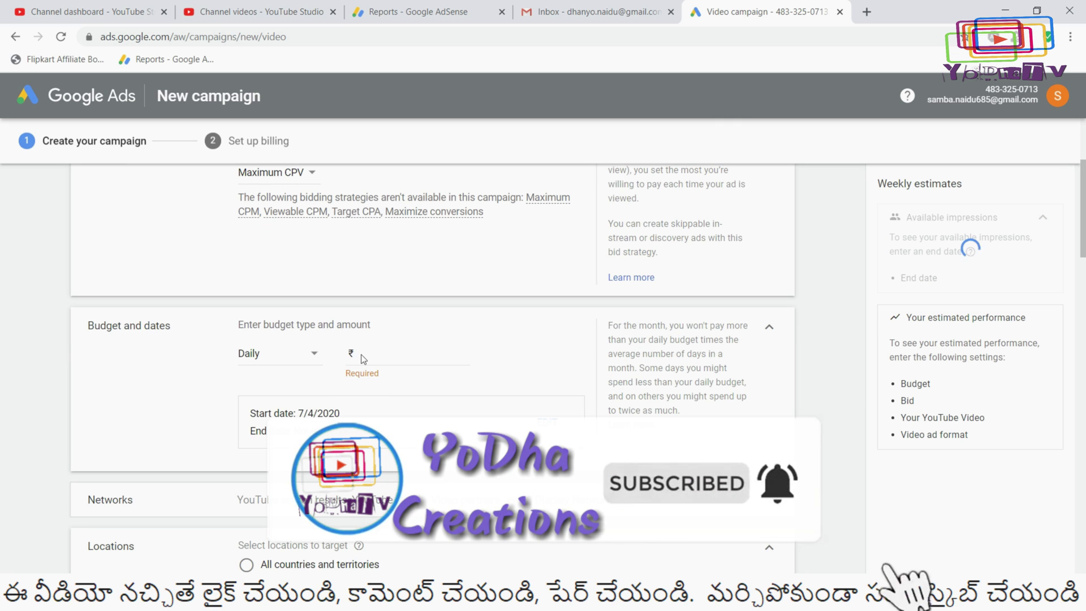
left_click(426, 353)
type("100")
left_click(535, 380)
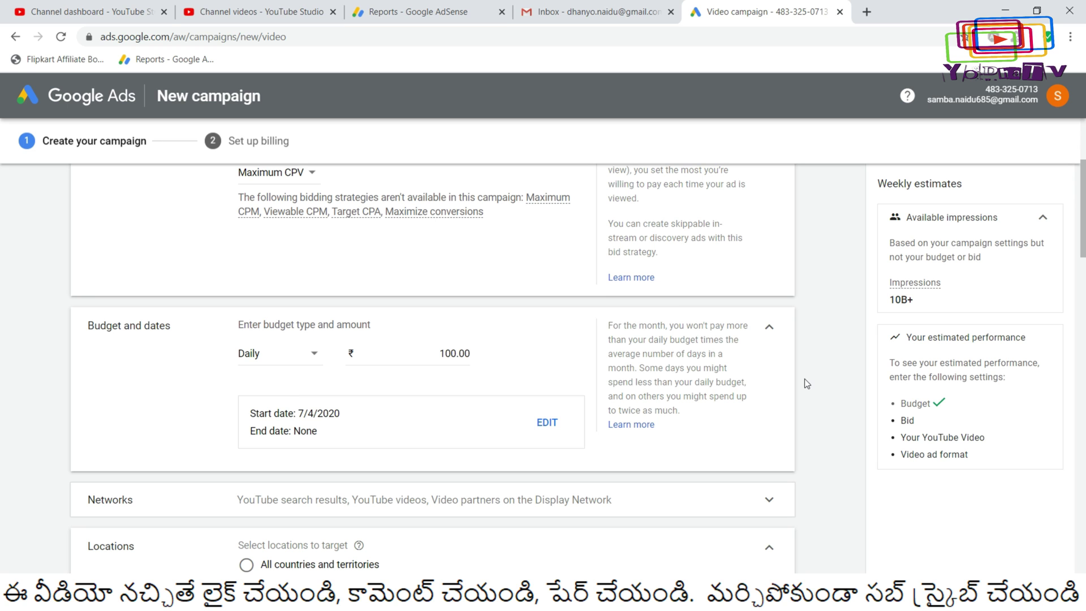
Exclude Video partners on the Display Network from the campaign's networks and select India as the target location.
scroll(817, 329, "down", 4)
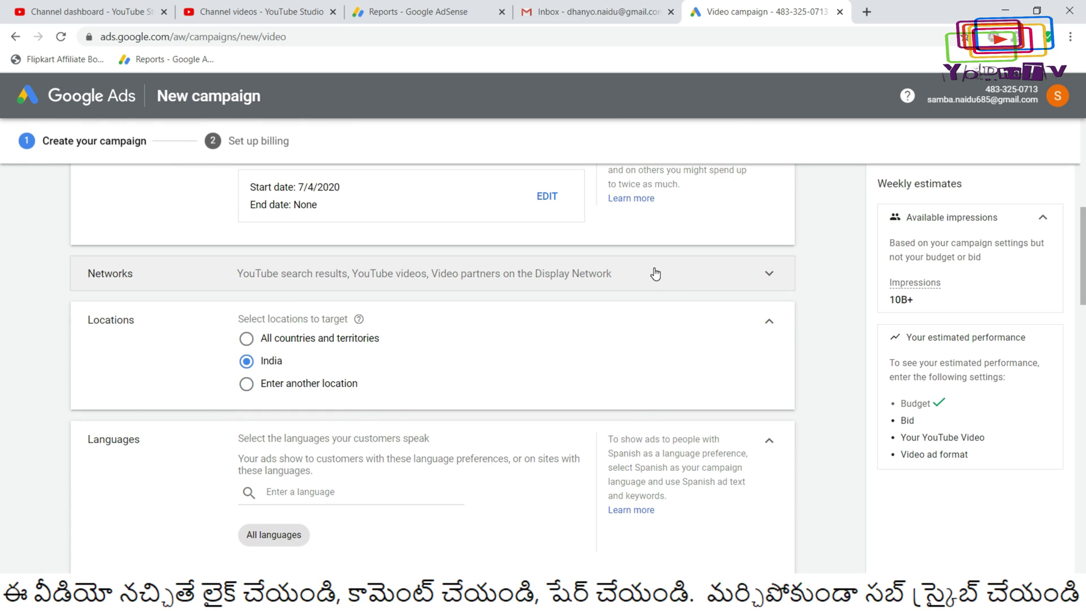
left_click(656, 274)
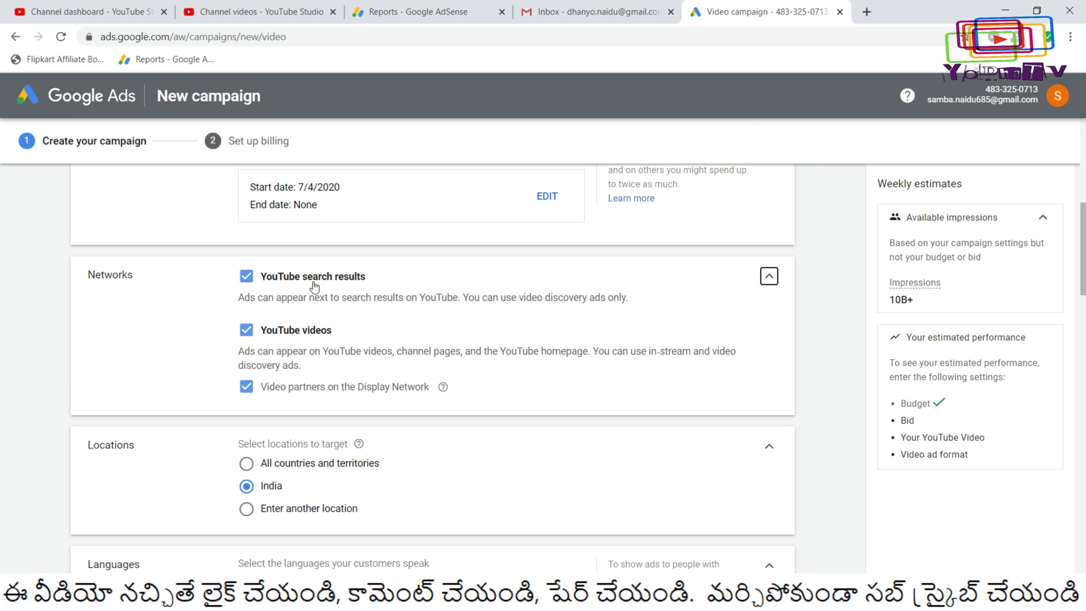
left_click(244, 390)
left_click(768, 280)
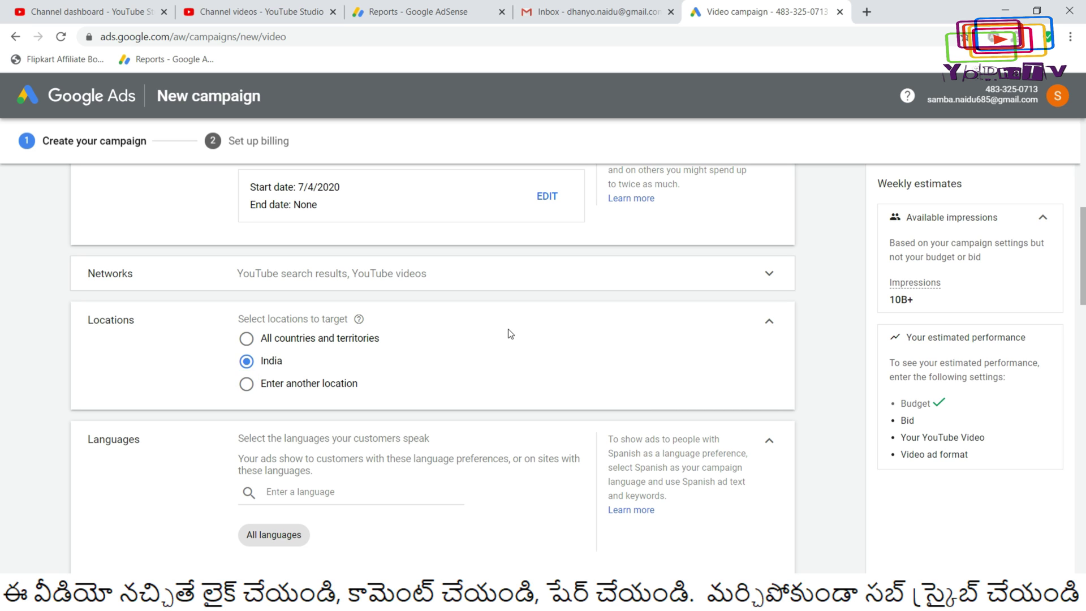
left_click(246, 361)
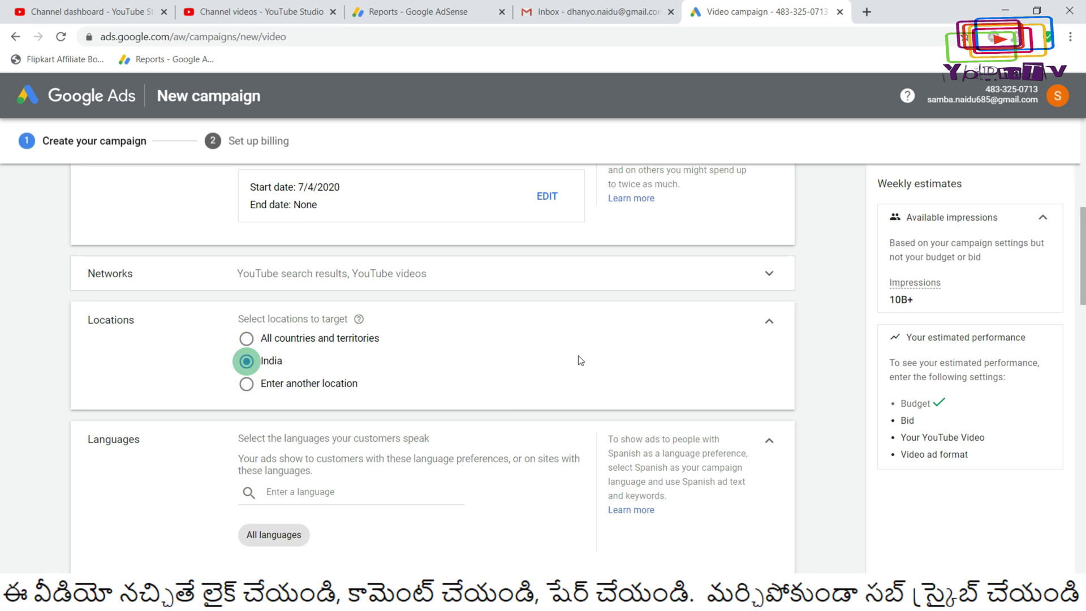
left_click(769, 323)
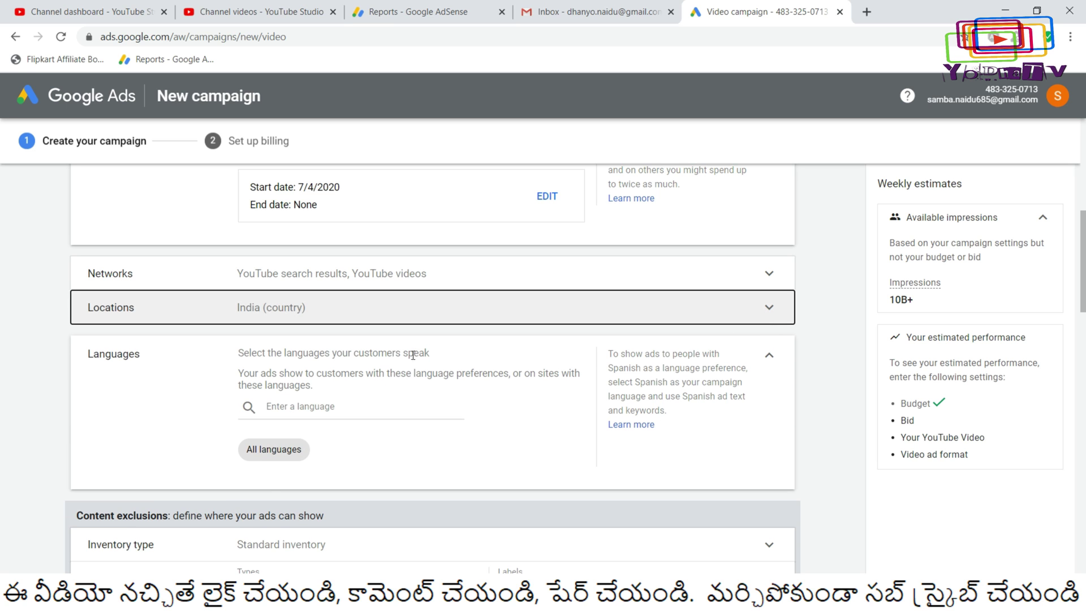
Add Telugu and English as the campaign's customer languages.
left_click(315, 405)
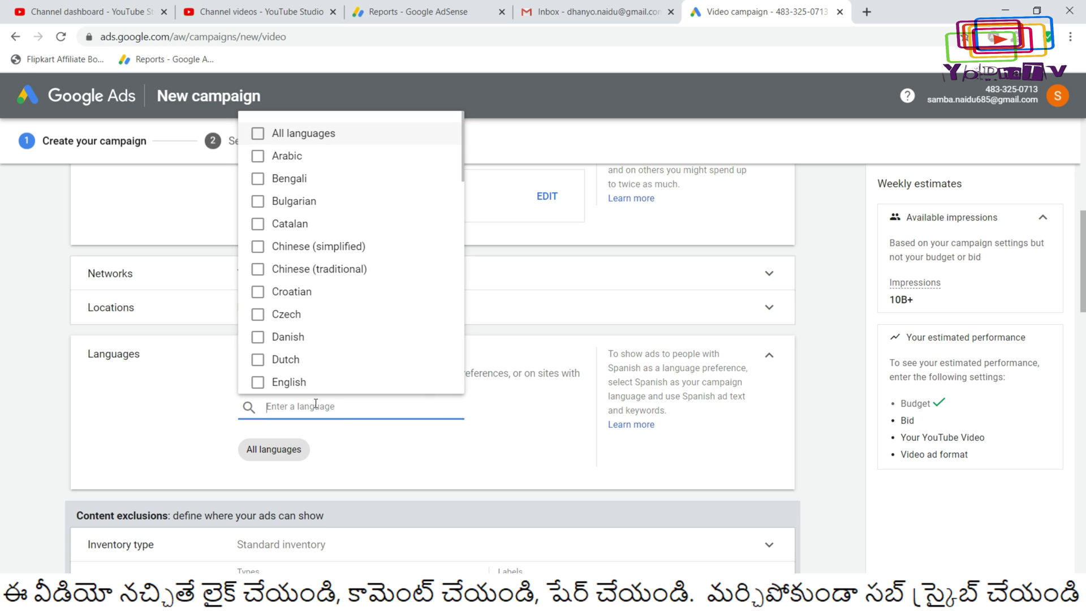
type("t")
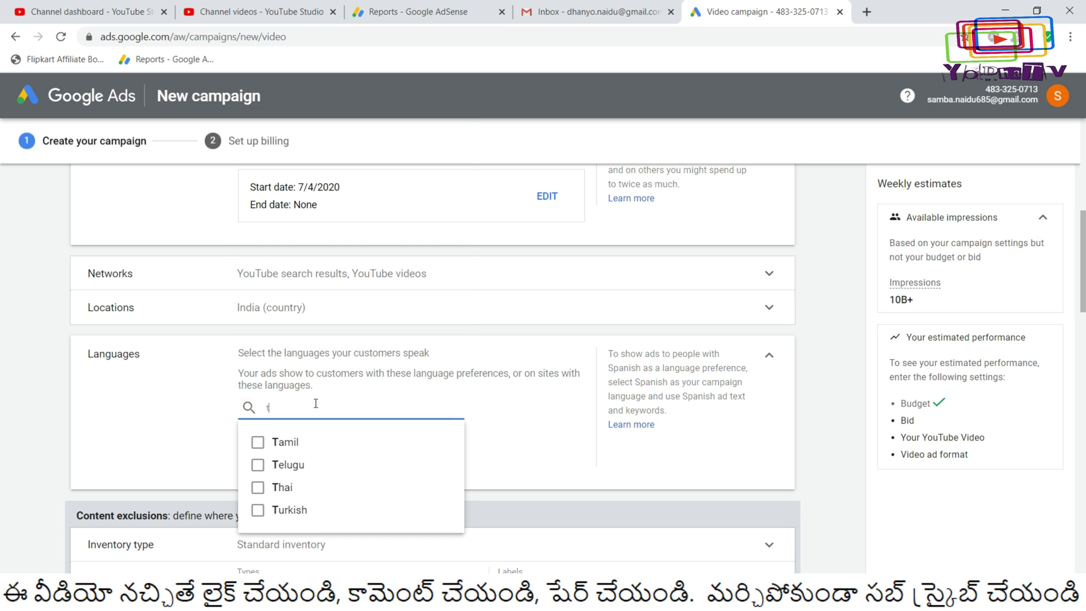
type("elugu")
left_click(280, 442)
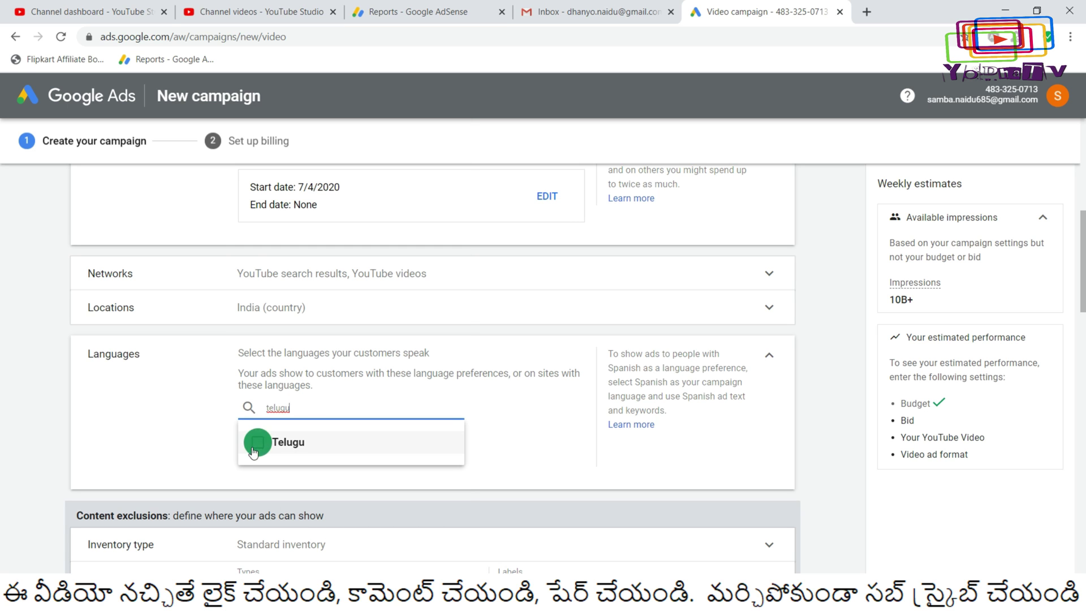
left_click(499, 463)
left_click(362, 417)
type("eng")
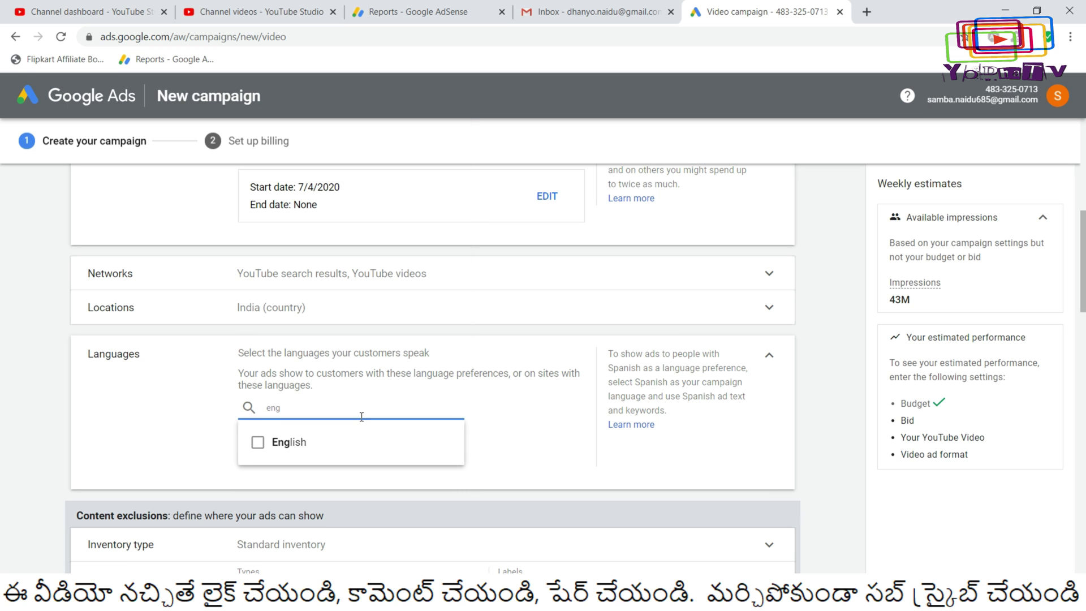
left_click(284, 443)
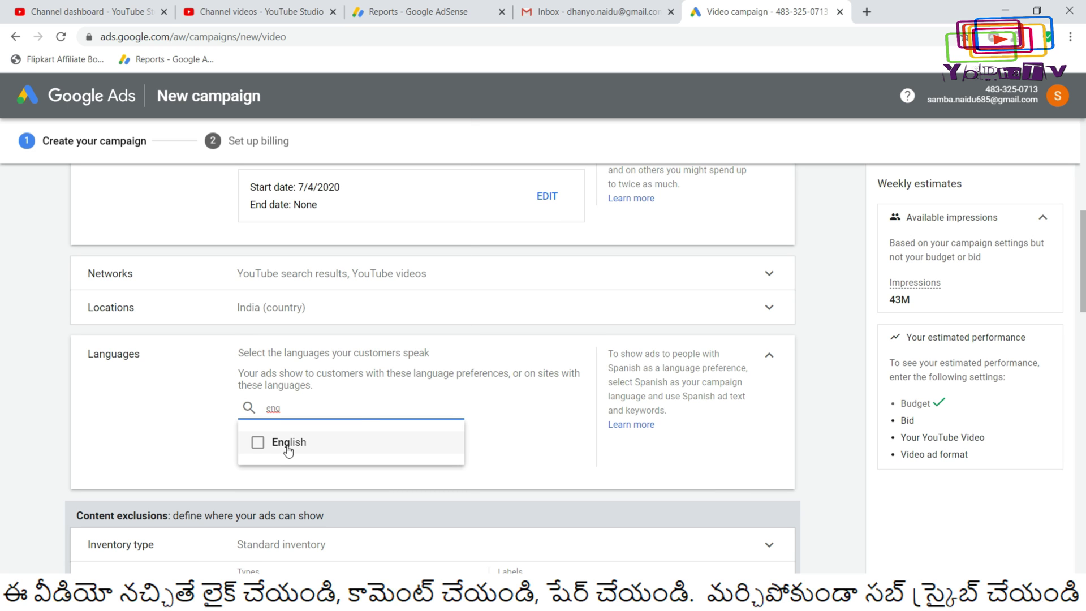
left_click(540, 449)
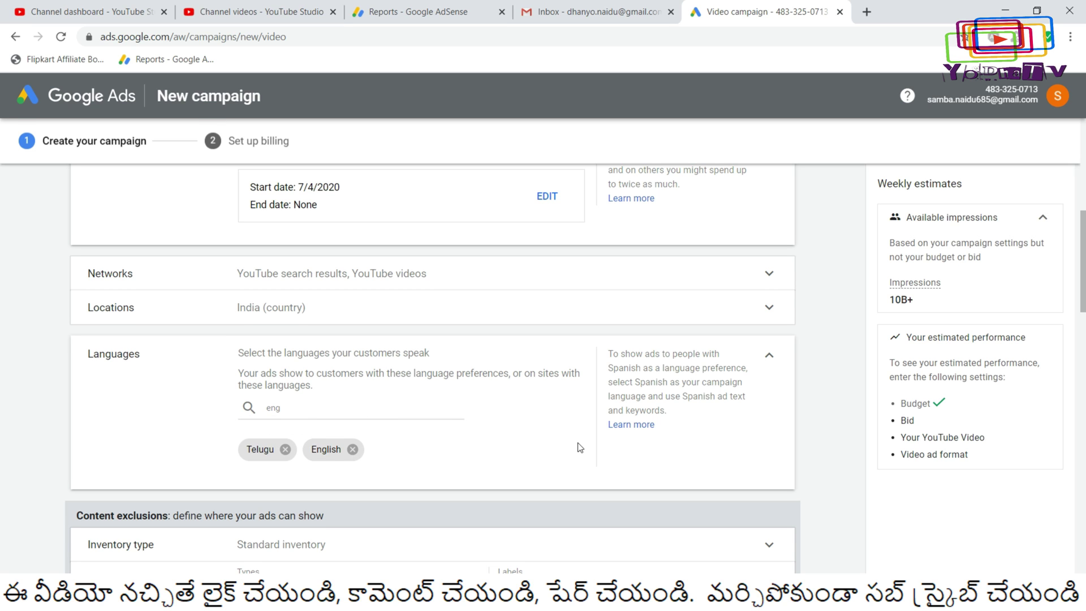
Set the campaign's inventory type to Expanded inventory under the content exclusions.
scroll(580, 448, "down", 3)
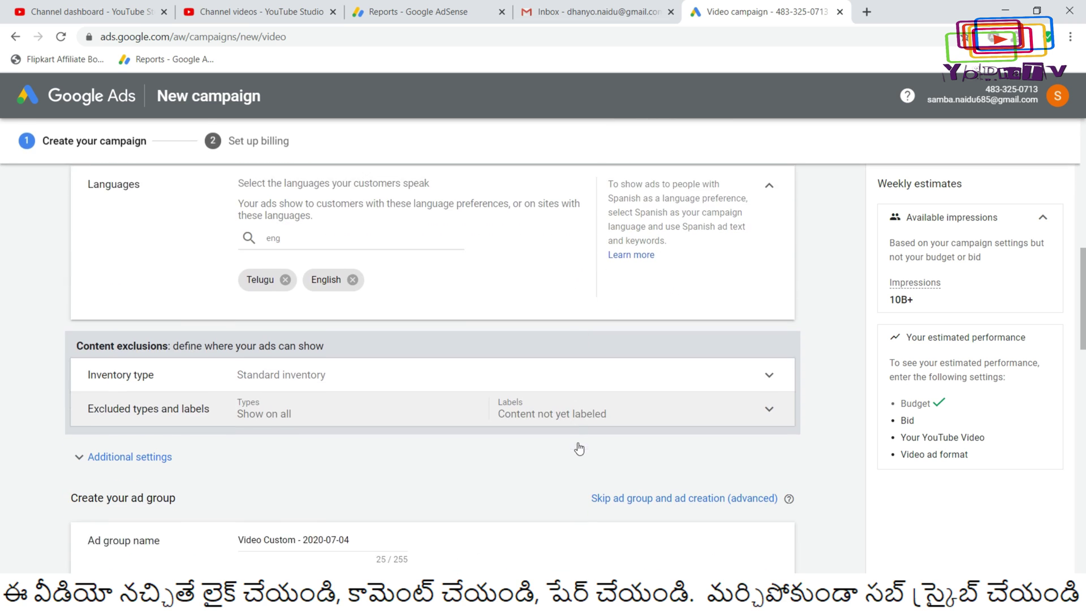
scroll(578, 447, "down", 3)
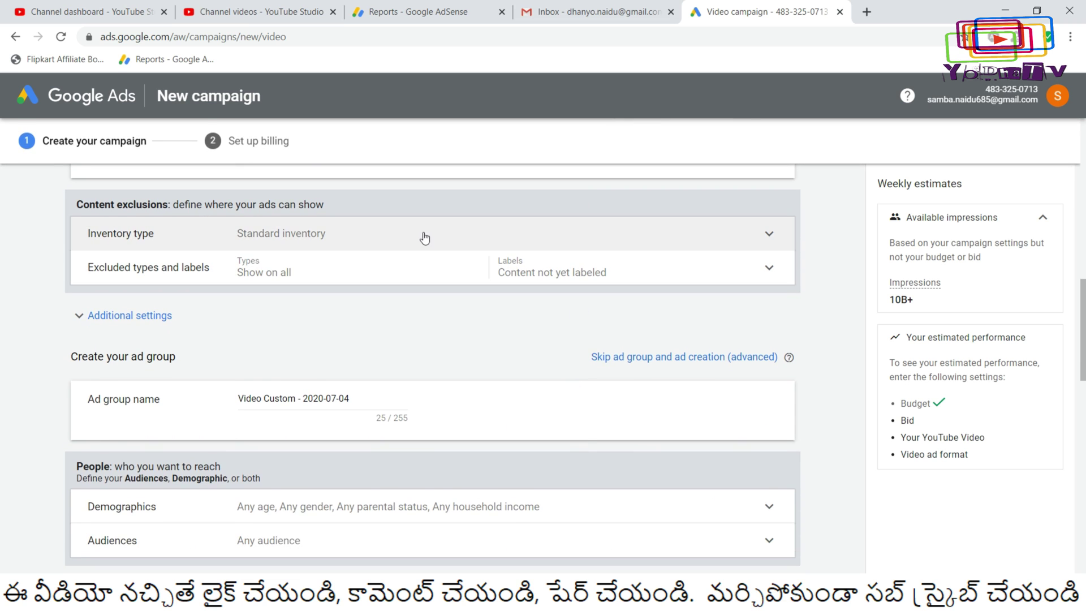
left_click(424, 243)
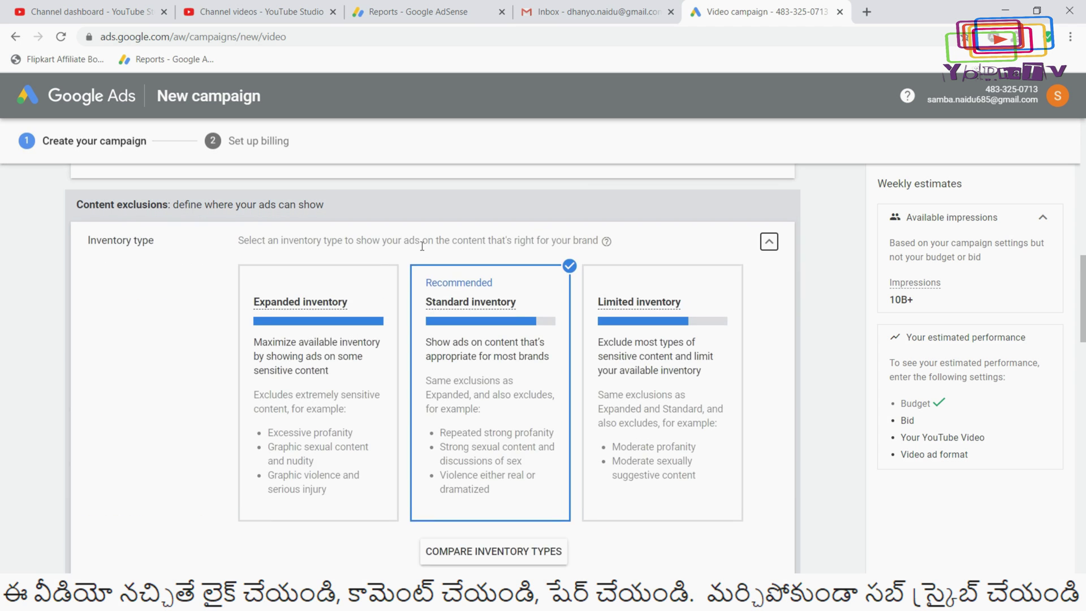
left_click(293, 292)
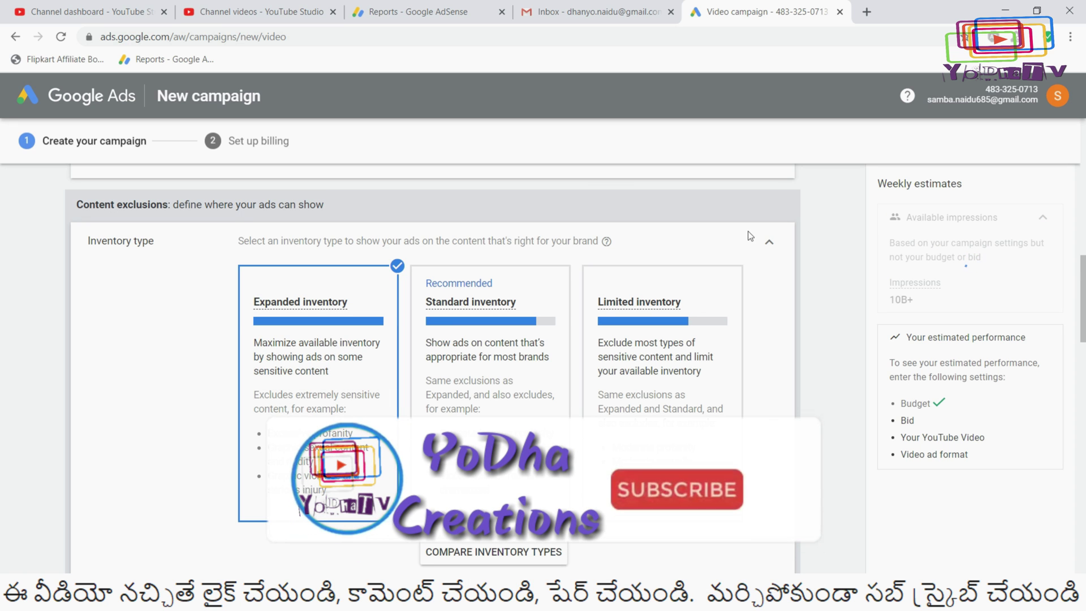
left_click(765, 244)
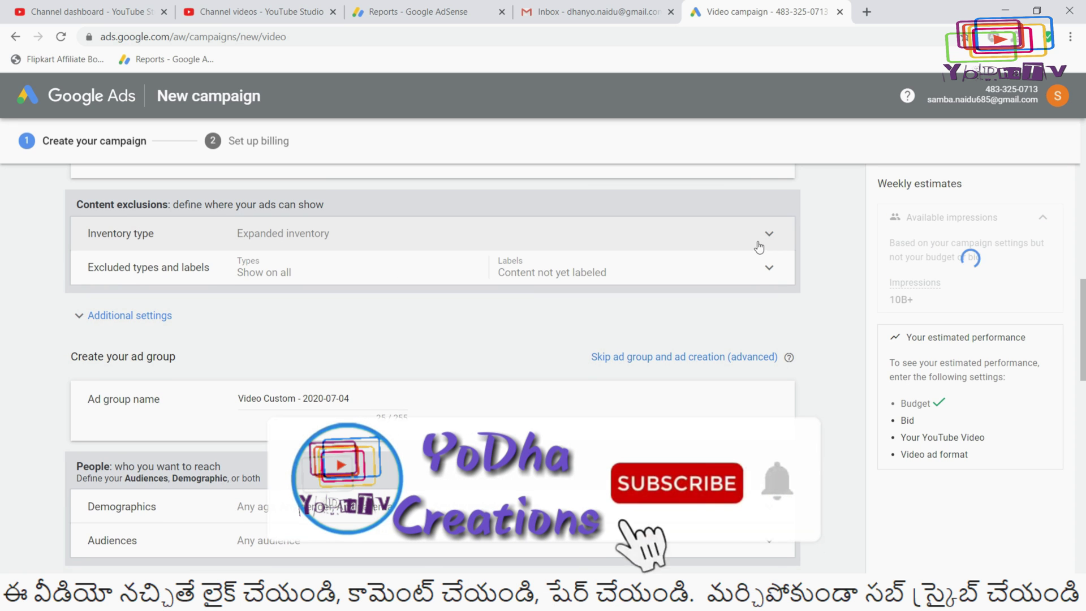
left_click(418, 245)
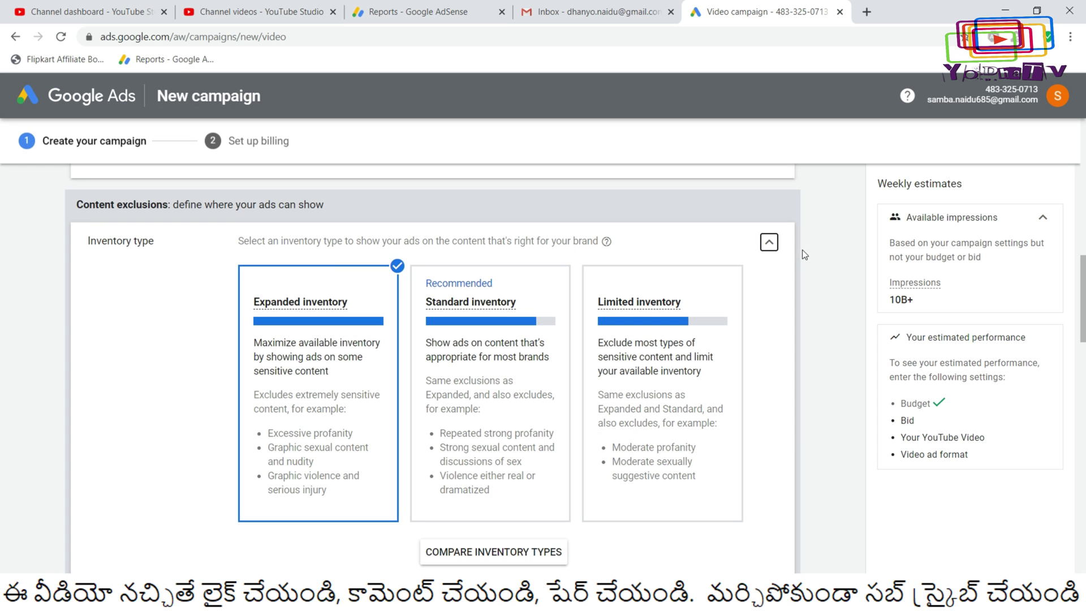
left_click(769, 243)
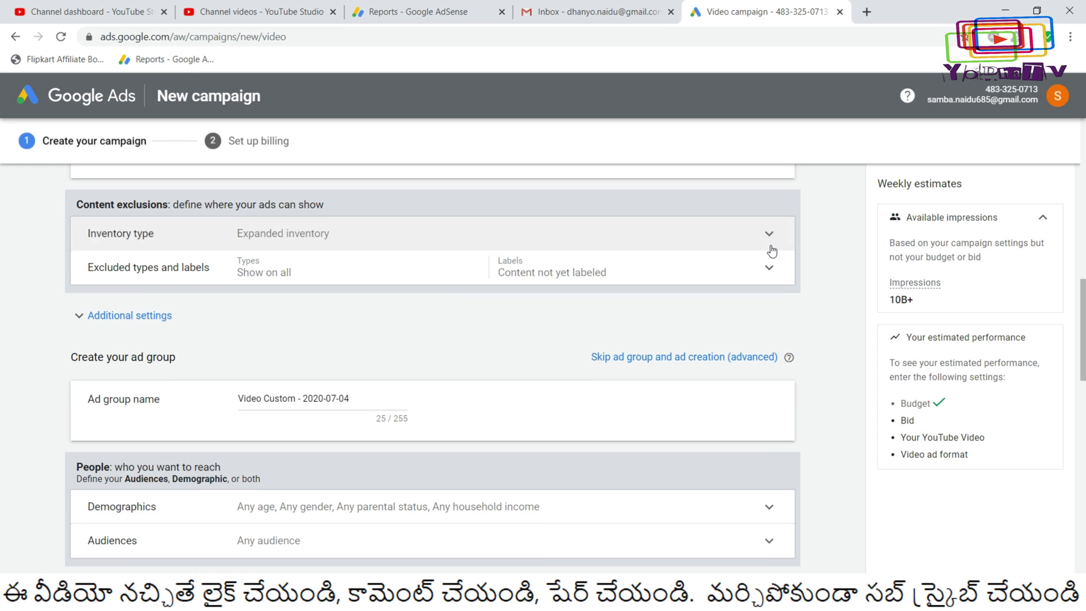
Exclude embedded YouTube videos and live streaming videos, and stop excluding content not yet labeled.
left_click(369, 275)
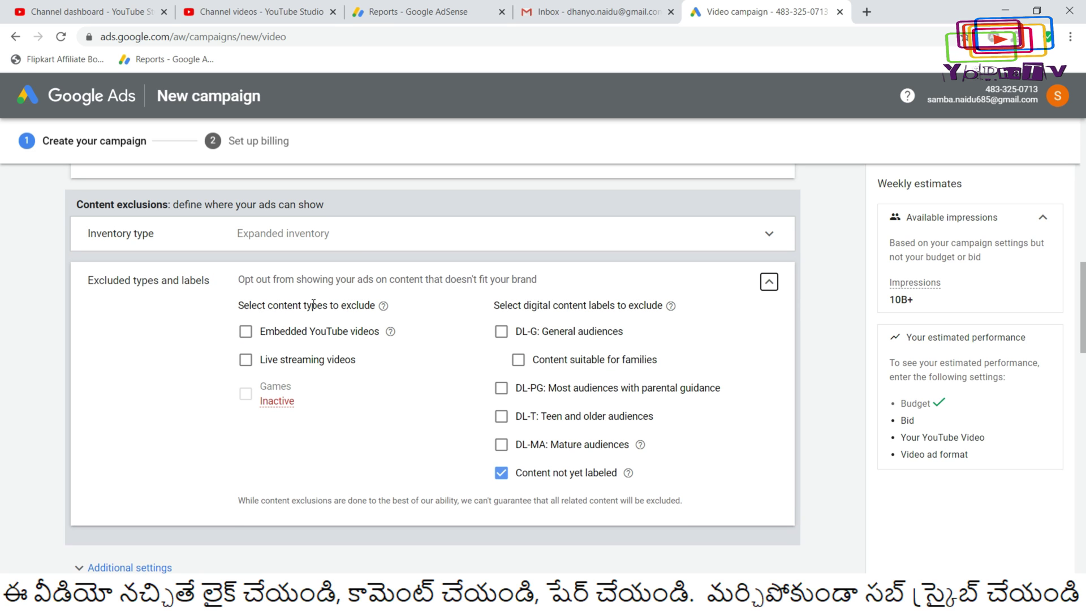
left_click(268, 333)
left_click(296, 362)
left_click(501, 473)
left_click(768, 284)
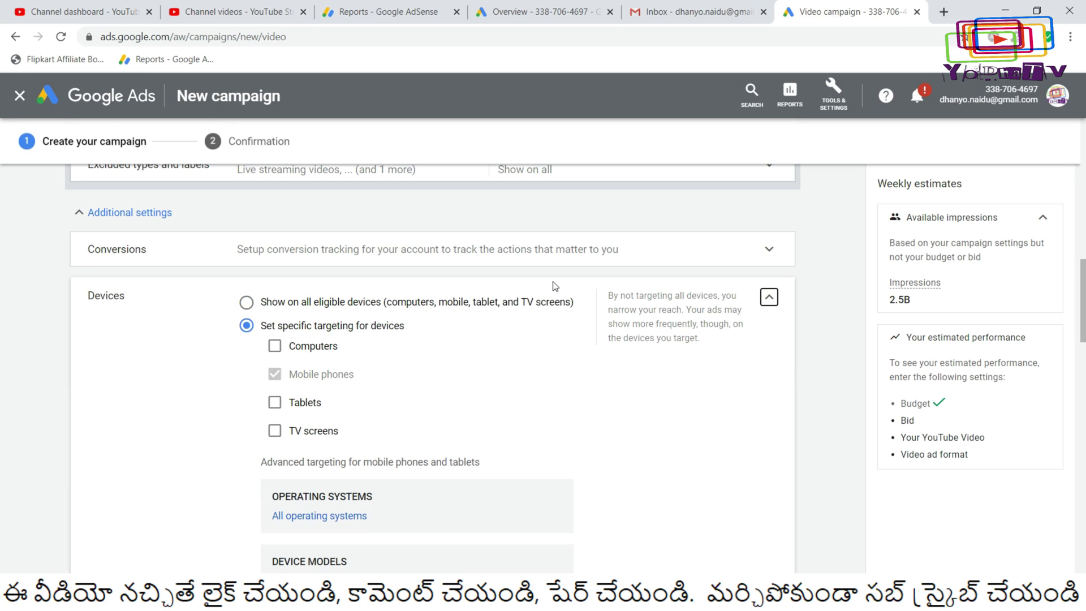
Review the device targeting, frequency capping and ad schedule among the campaign's additional settings.
left_click(765, 302)
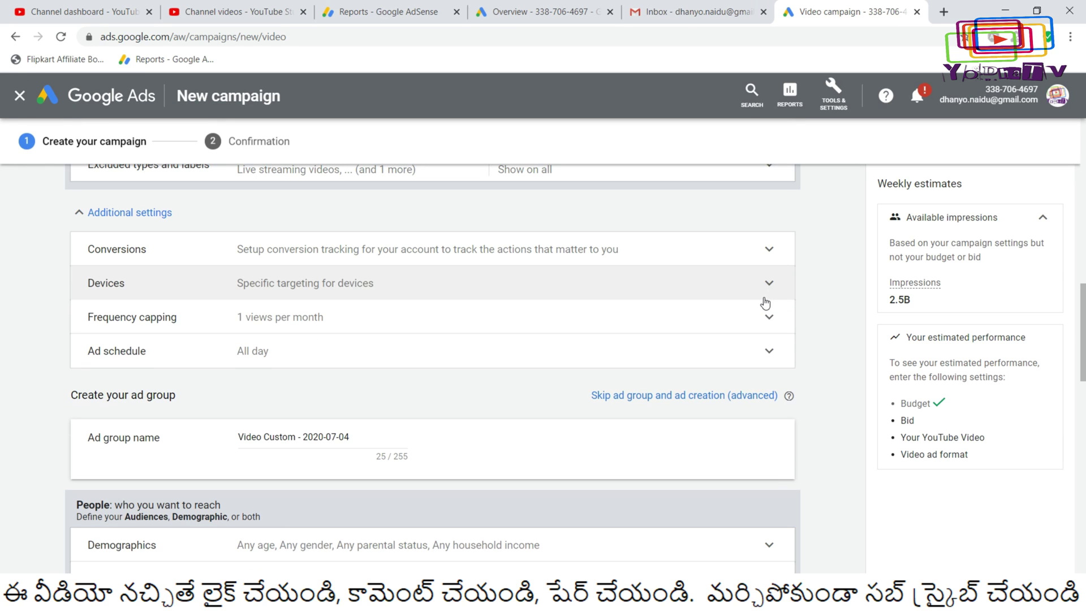
left_click(606, 320)
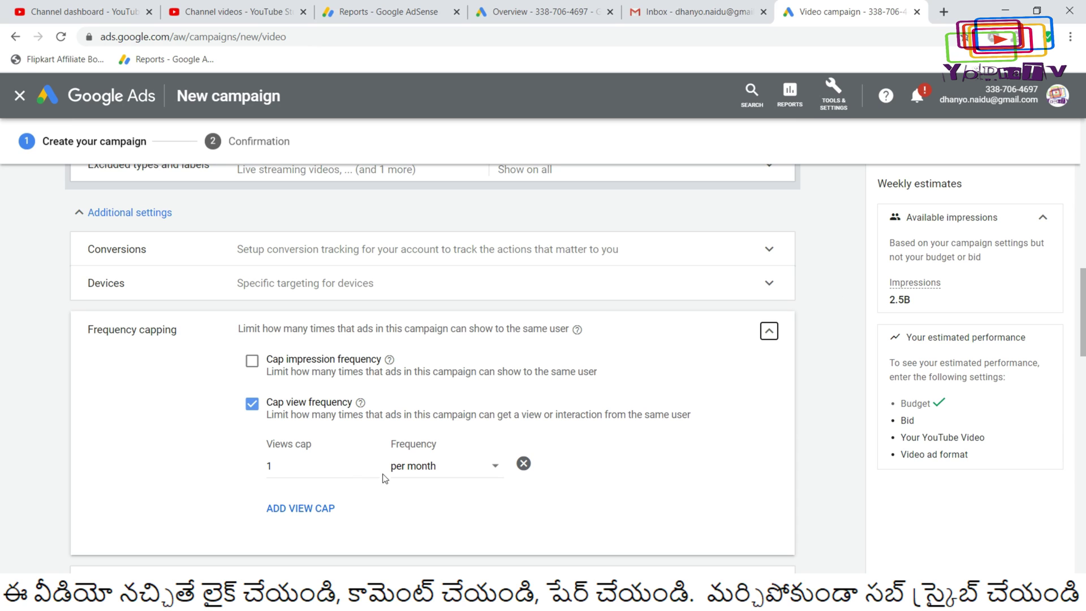
left_click(768, 333)
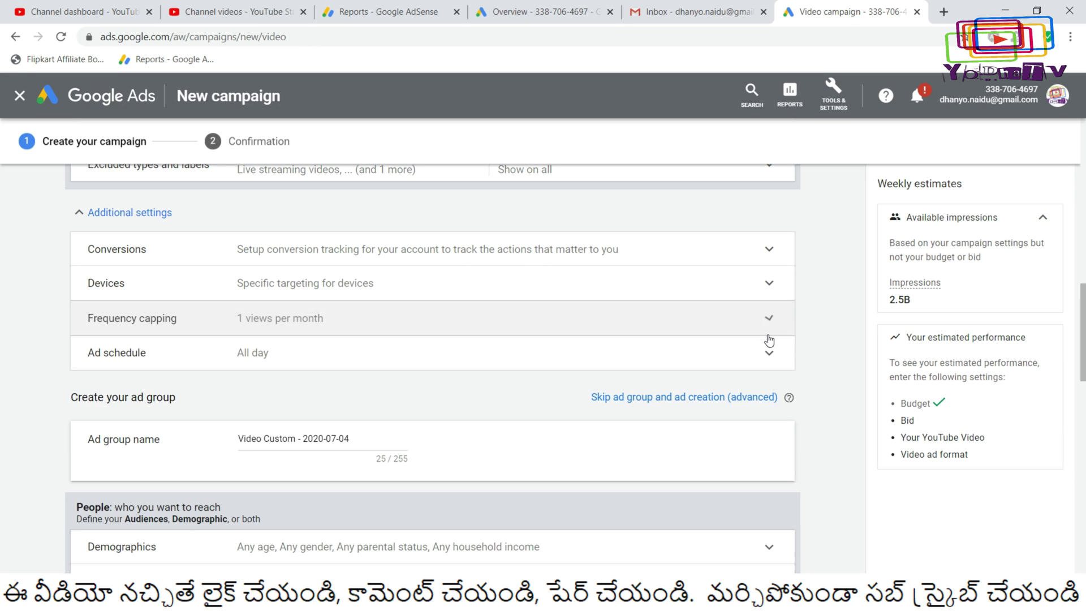
left_click(769, 365)
left_click(769, 364)
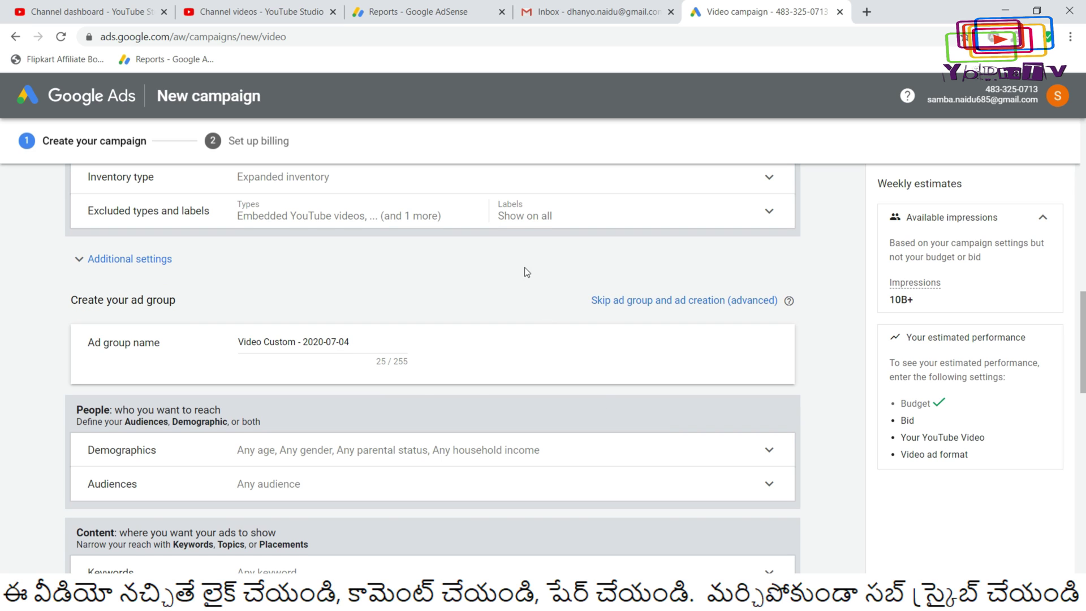
Review the ad group's demographic targeting by gender, age, parental status and household income.
scroll(524, 267, "down", 3)
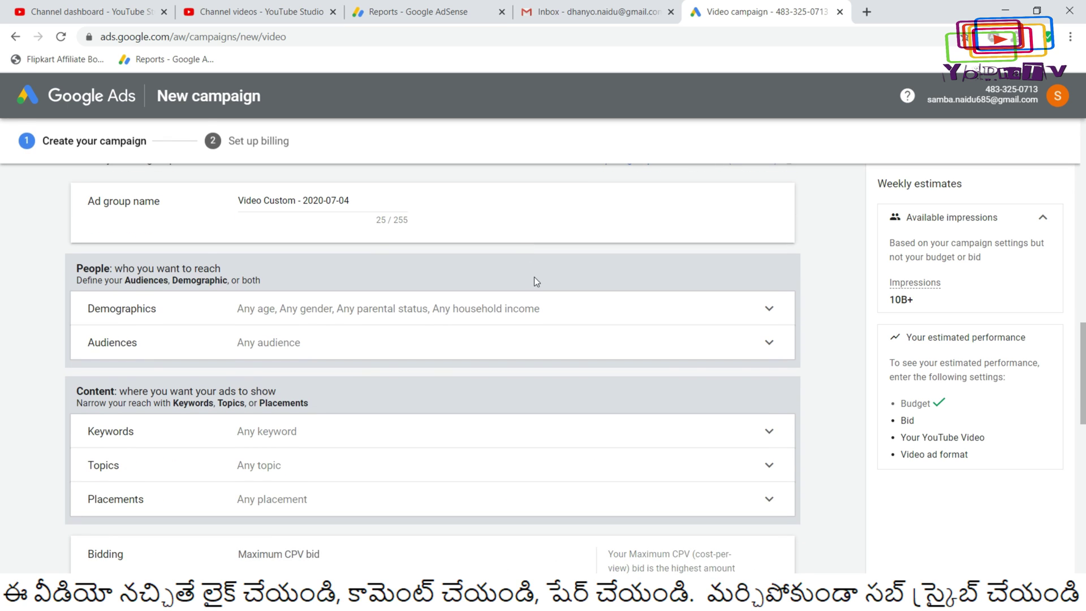
left_click(542, 321)
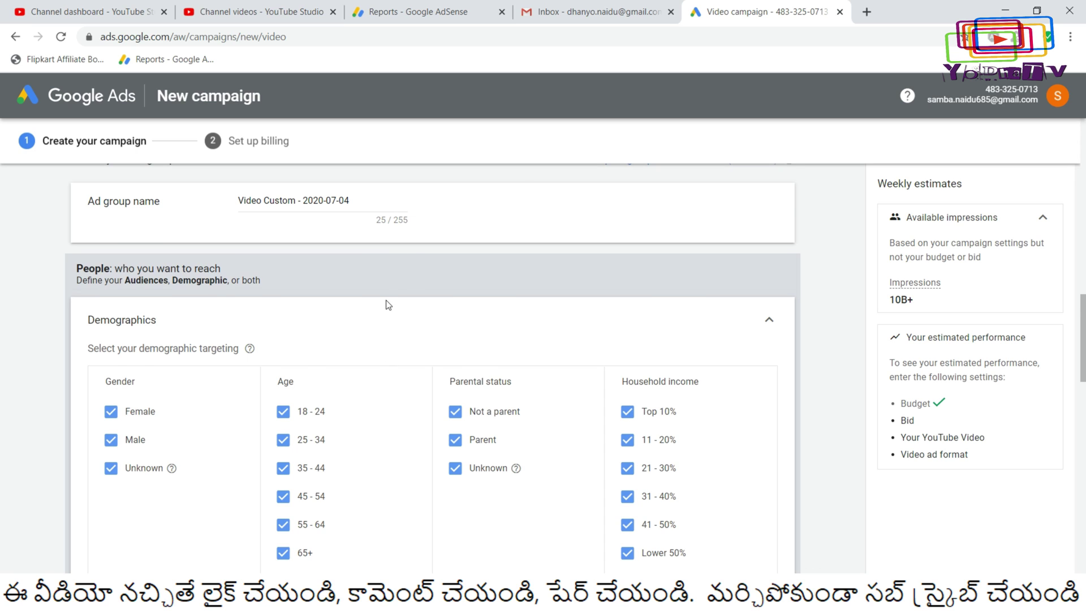
scroll(388, 305, "down", 2)
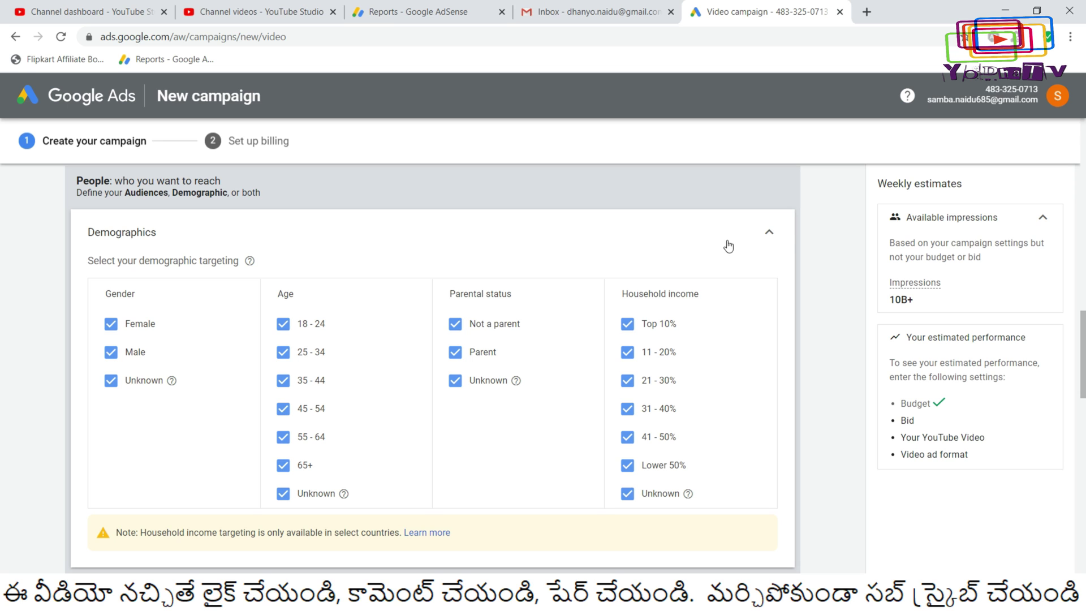
left_click(768, 233)
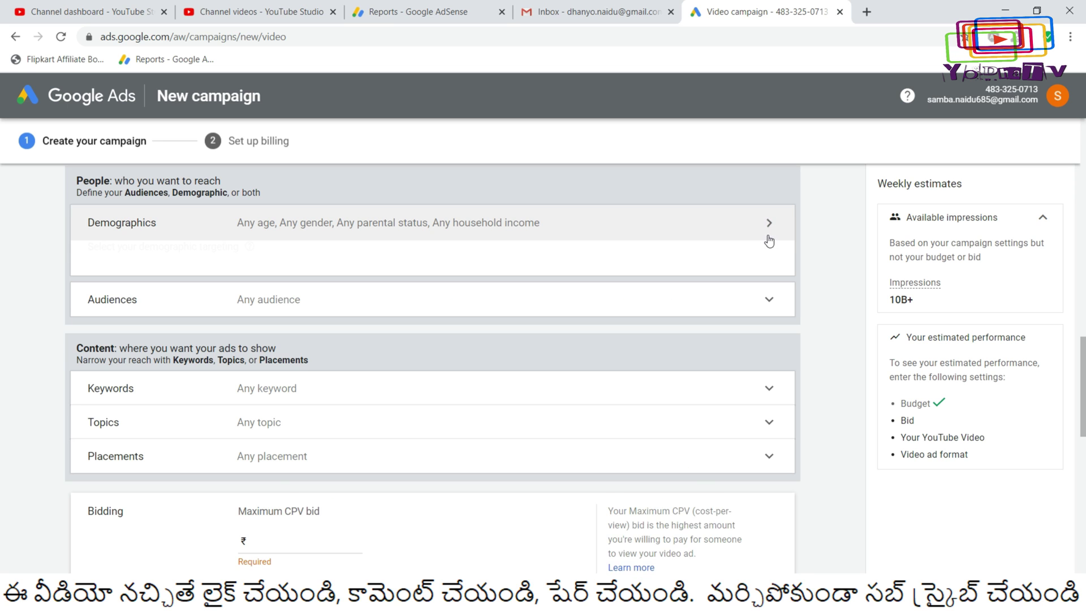
Search the ad group's audiences for "technolo" and add the Social Media Enthusiasts affinity audience.
left_click(379, 263)
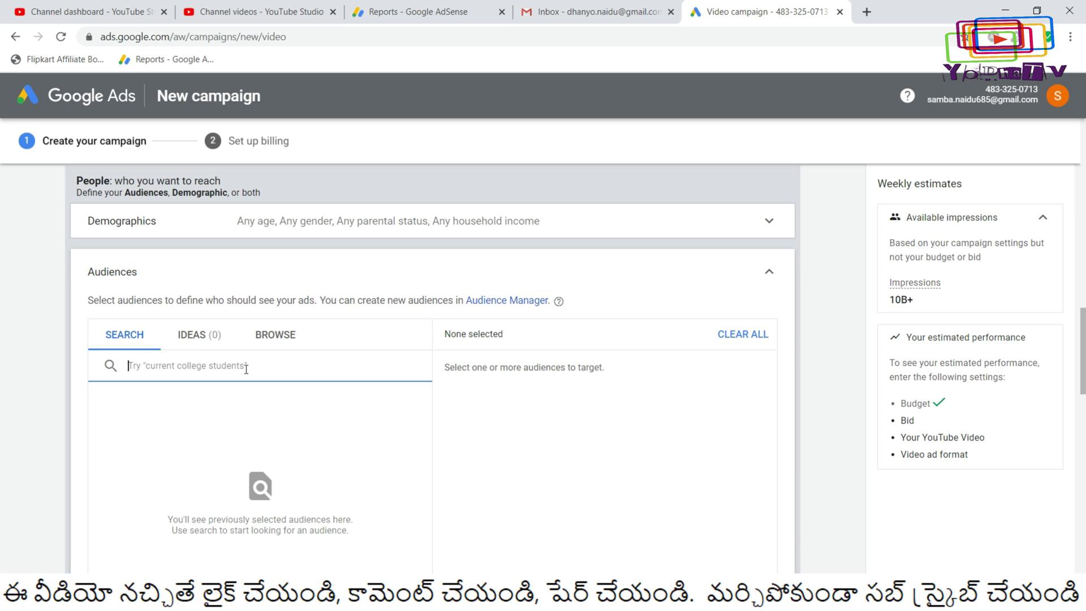
type("tech")
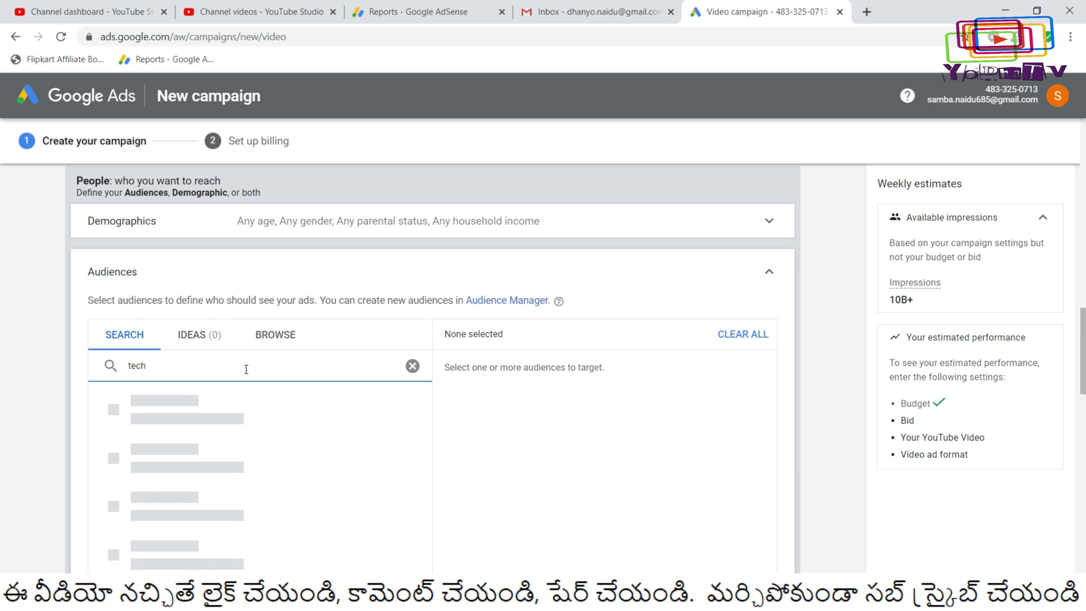
type("nolo")
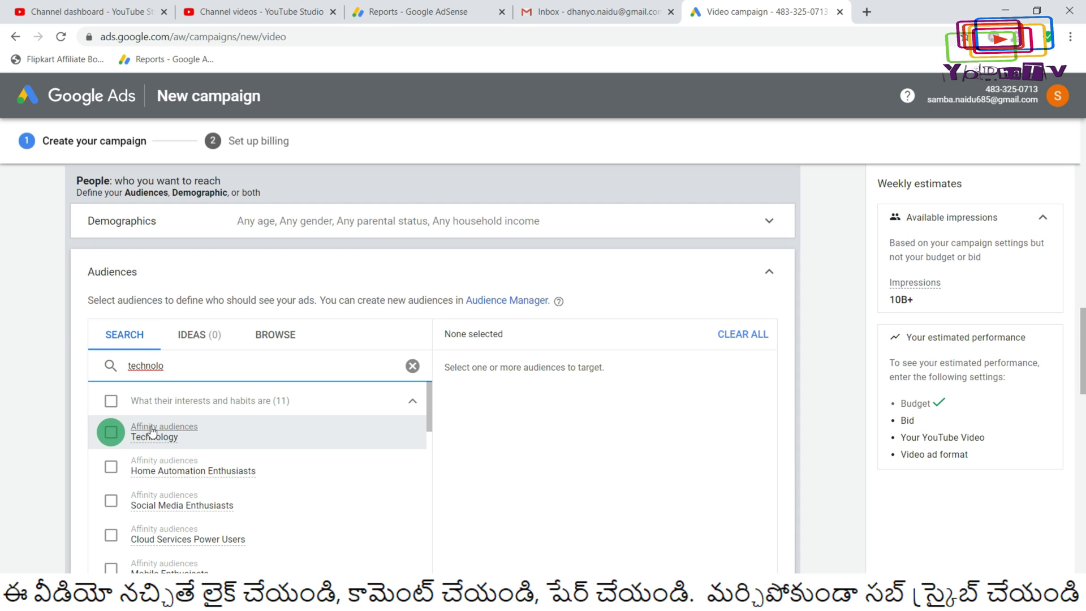
left_click(110, 501)
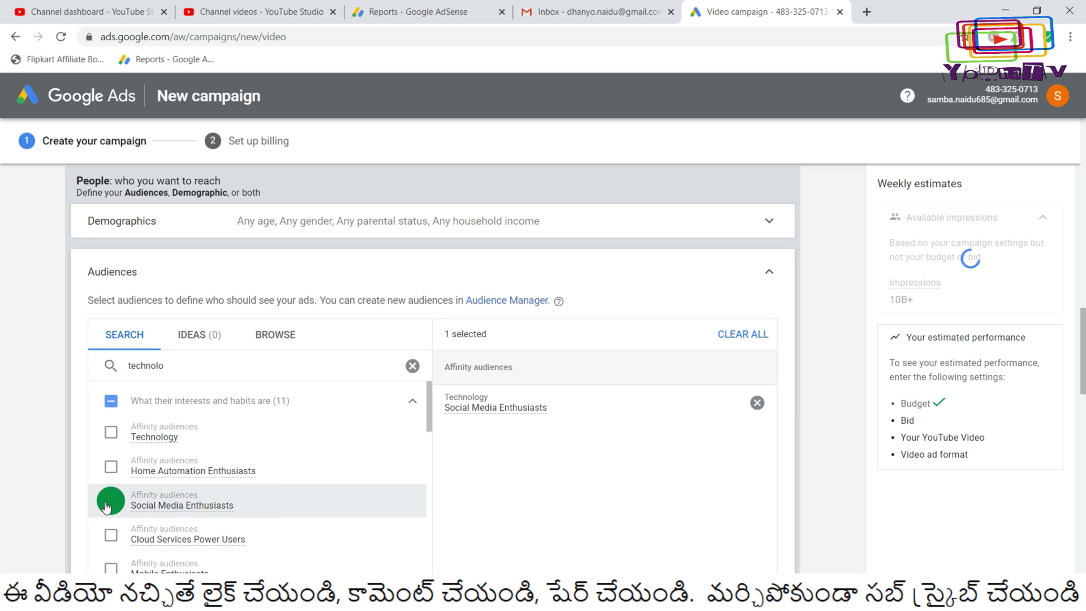
Search the audiences for "health" and add the Health & Fitness Buffs affinity audience.
double_click(230, 363)
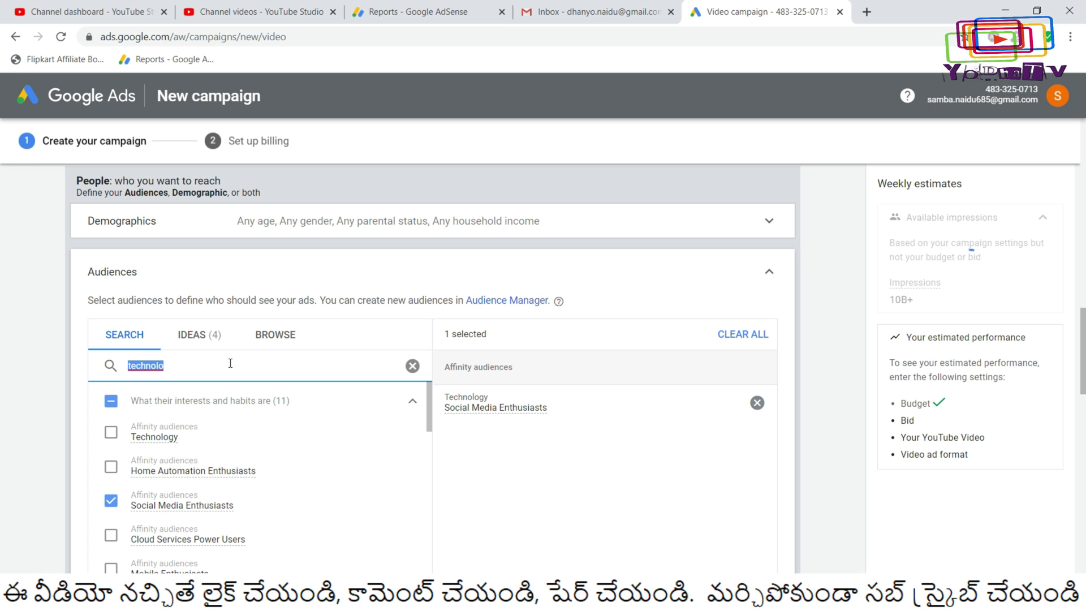
type("ha")
key("BackSpace")
key("BackSpace")
type("health")
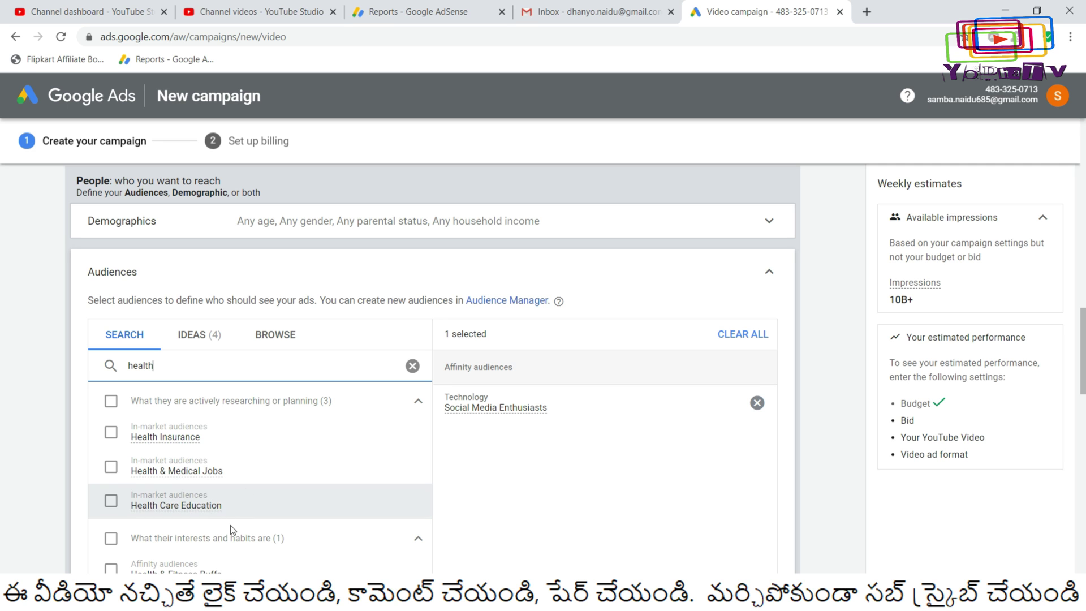
left_click(111, 568)
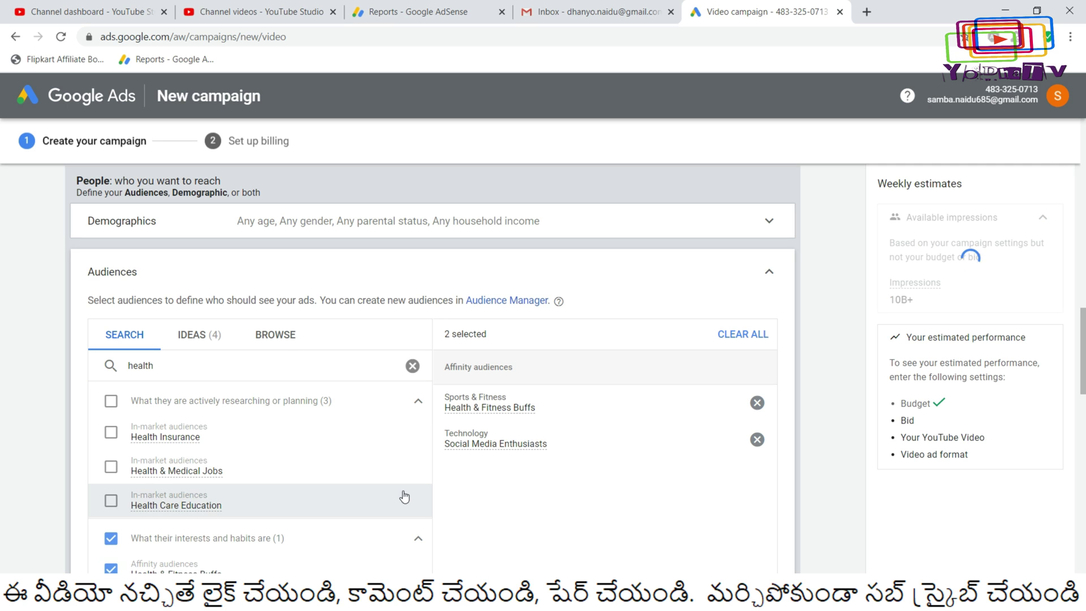
left_click(575, 271)
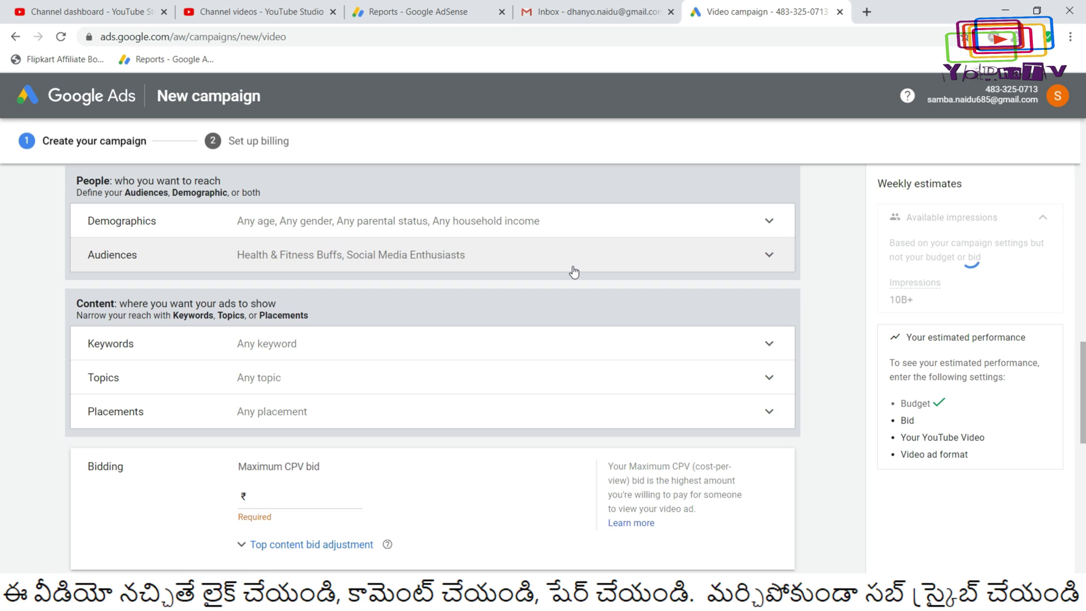
left_click(573, 272)
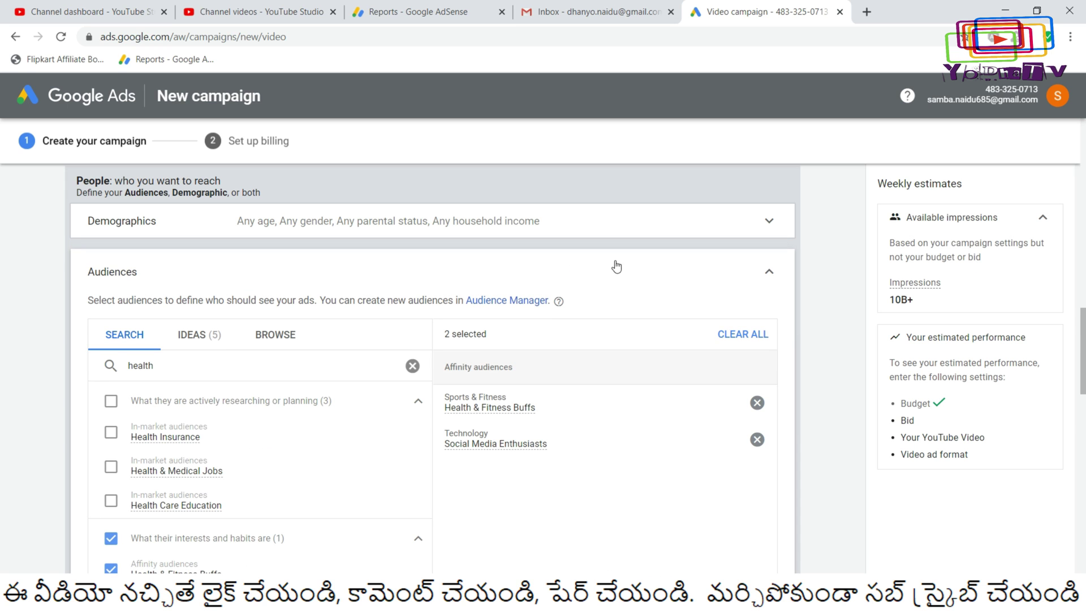
left_click(743, 277)
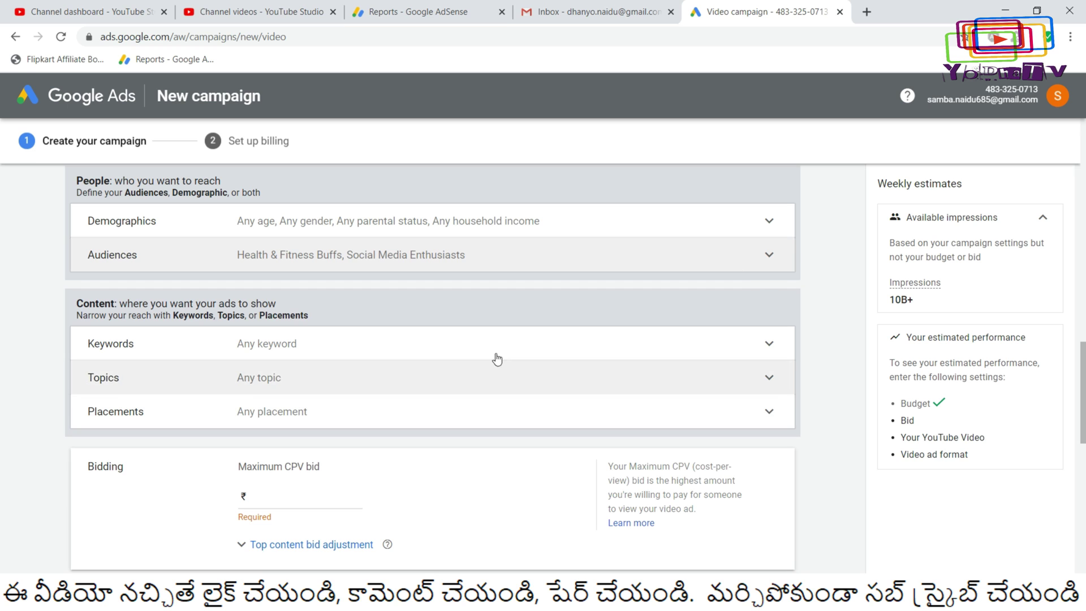
Set the ad group's Maximum CPV bid to ₹0.10.
scroll(830, 400, "down", 2)
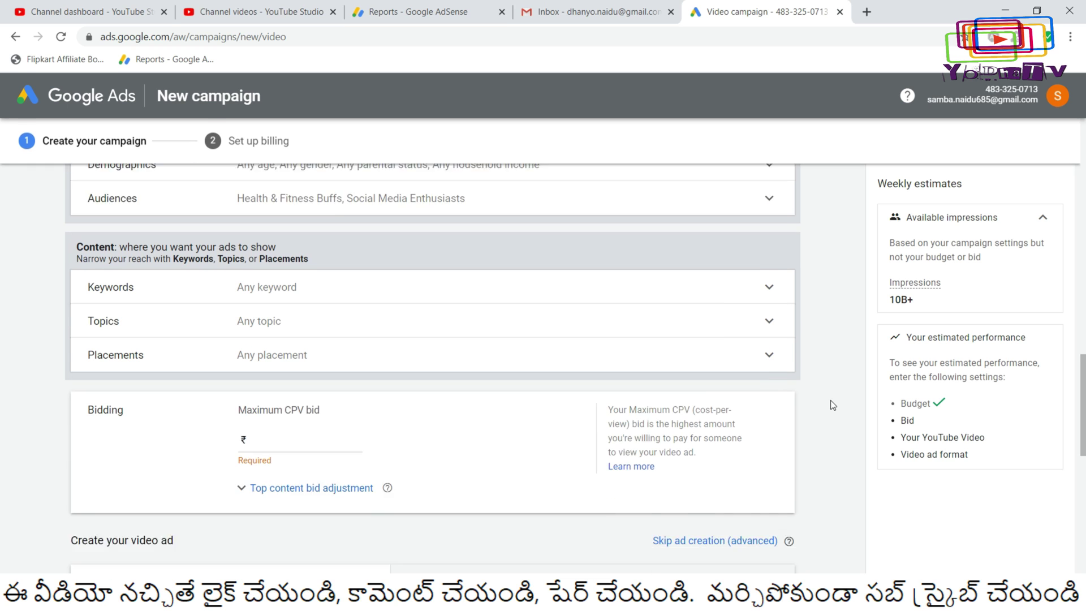
left_click(260, 384)
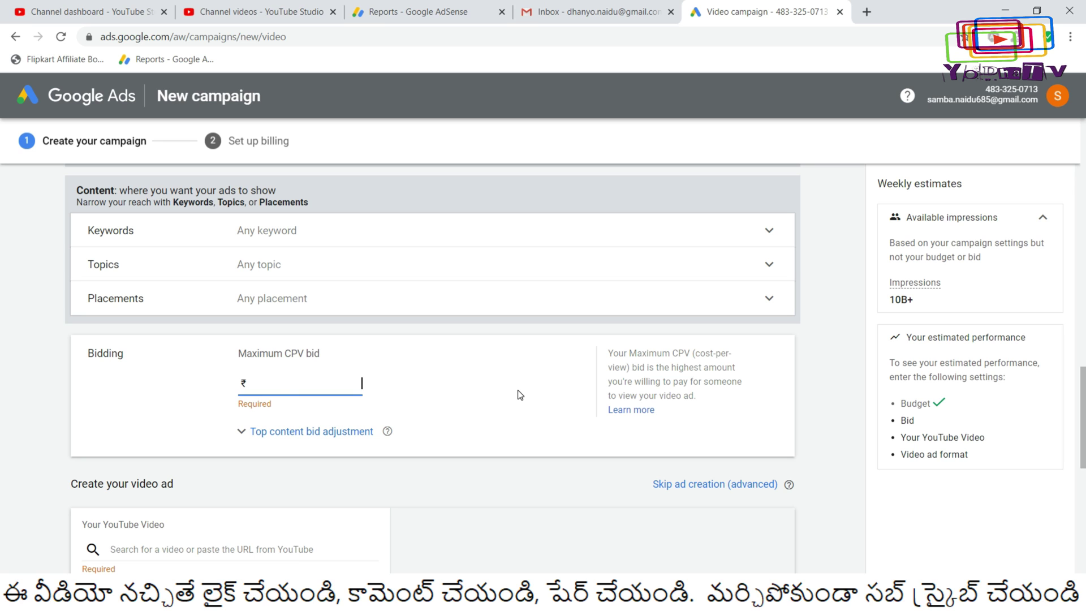
type("0.1")
left_click(815, 415)
scroll(812, 411, "down", 3)
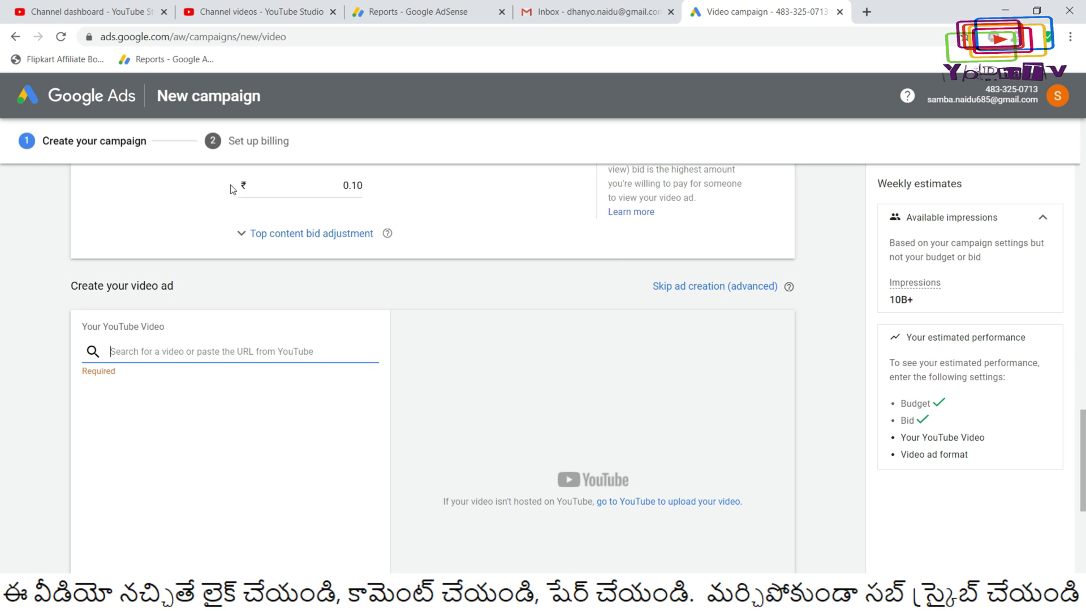
Switch to YouTube Studio and copy the link of the 20:40 video about creating a YouTube channel.
left_click(249, 11)
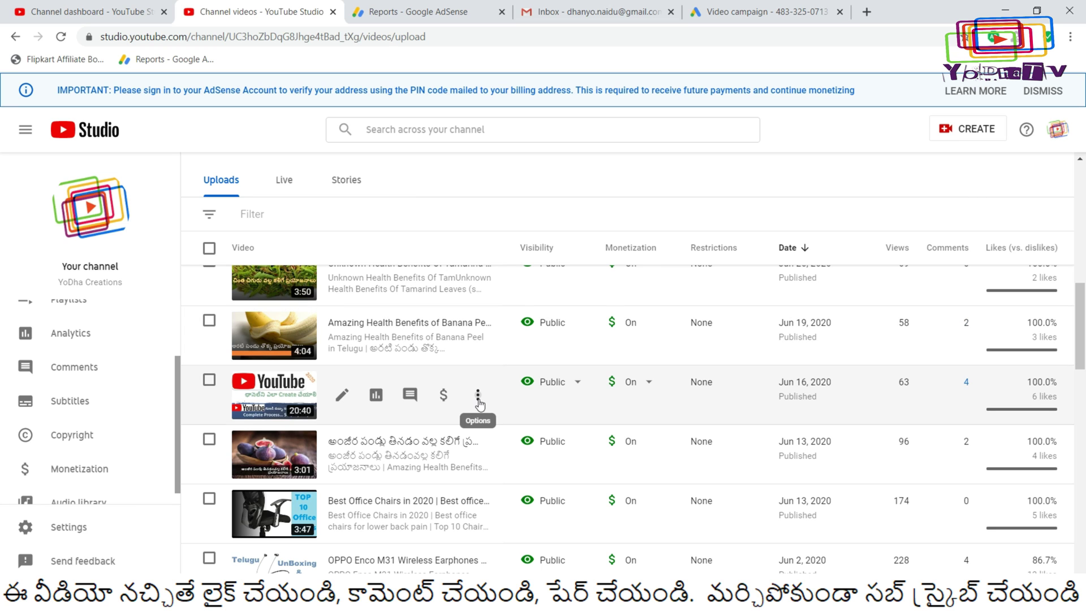
left_click(478, 395)
left_click(430, 441)
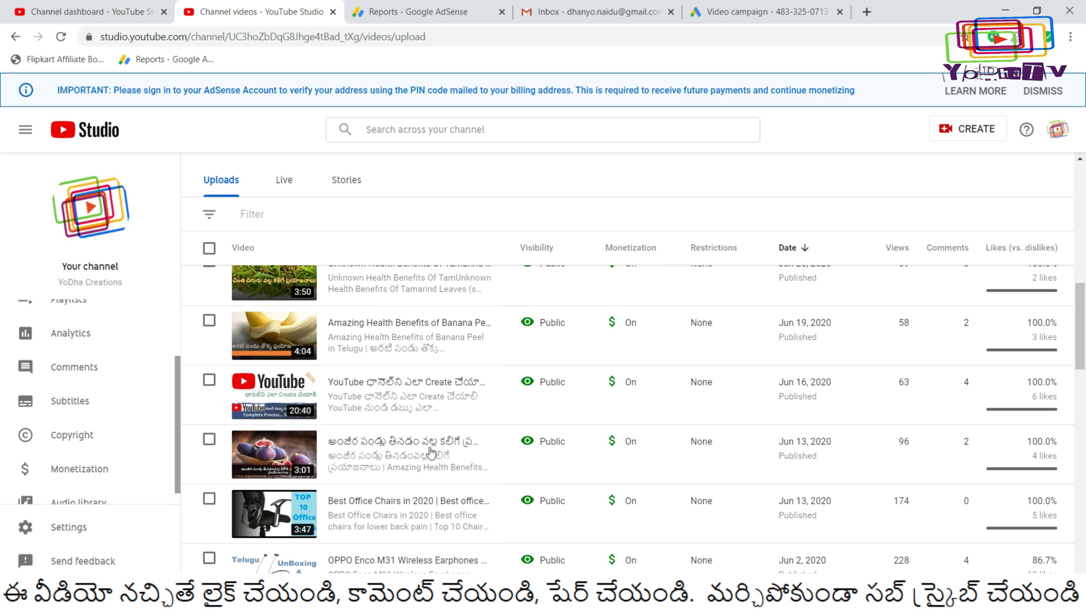
Return to the Google Ads campaign and paste the copied link as the video ad's YouTube video.
left_click(741, 13)
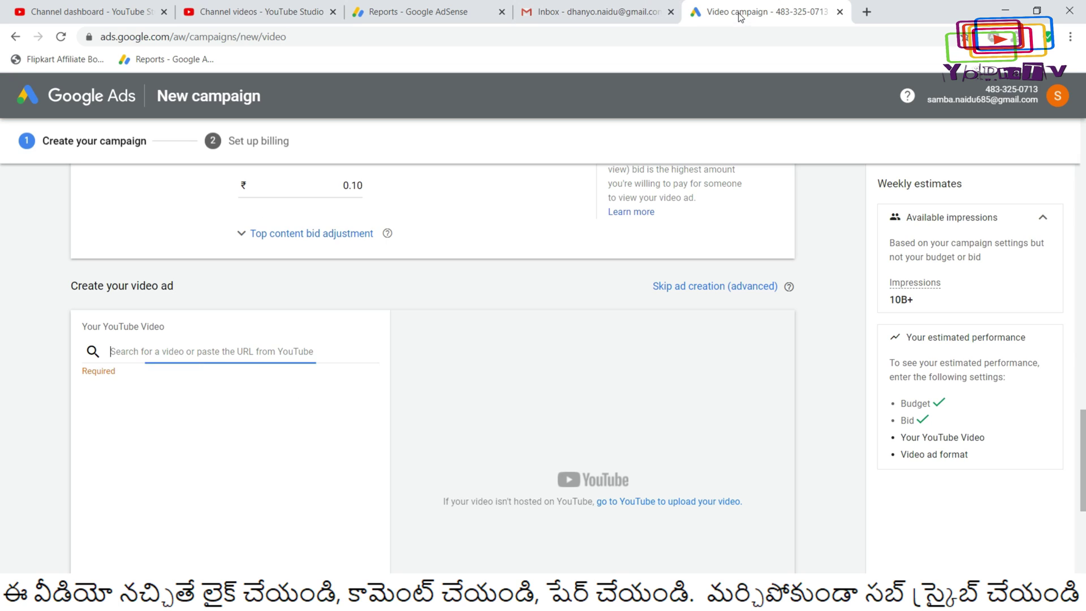
left_click(172, 352)
key("ctrl+v")
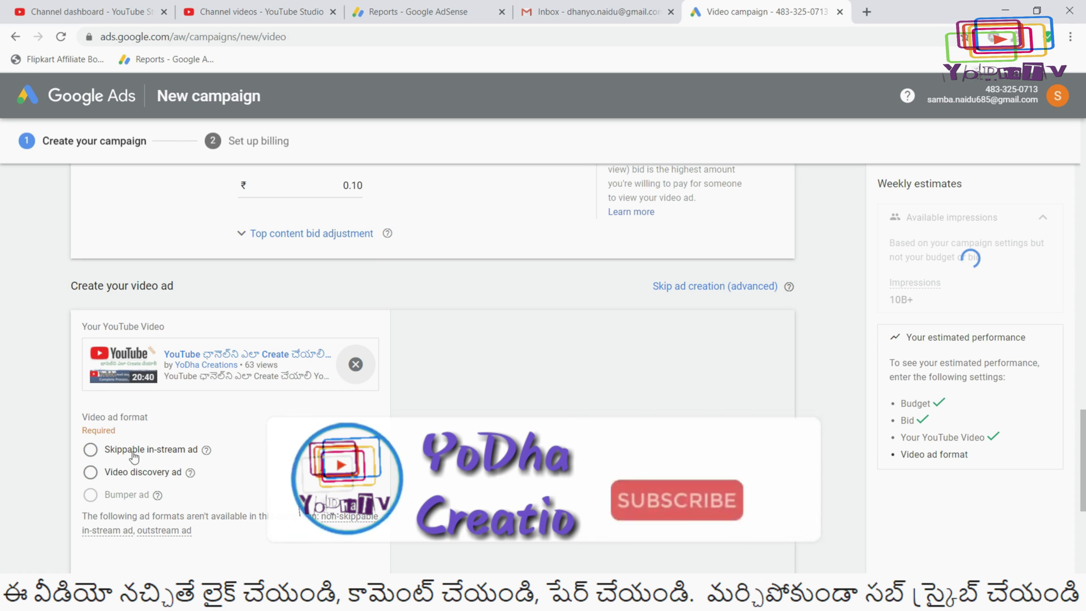
scroll(331, 289, "down", 1)
scroll(330, 290, "down", 1)
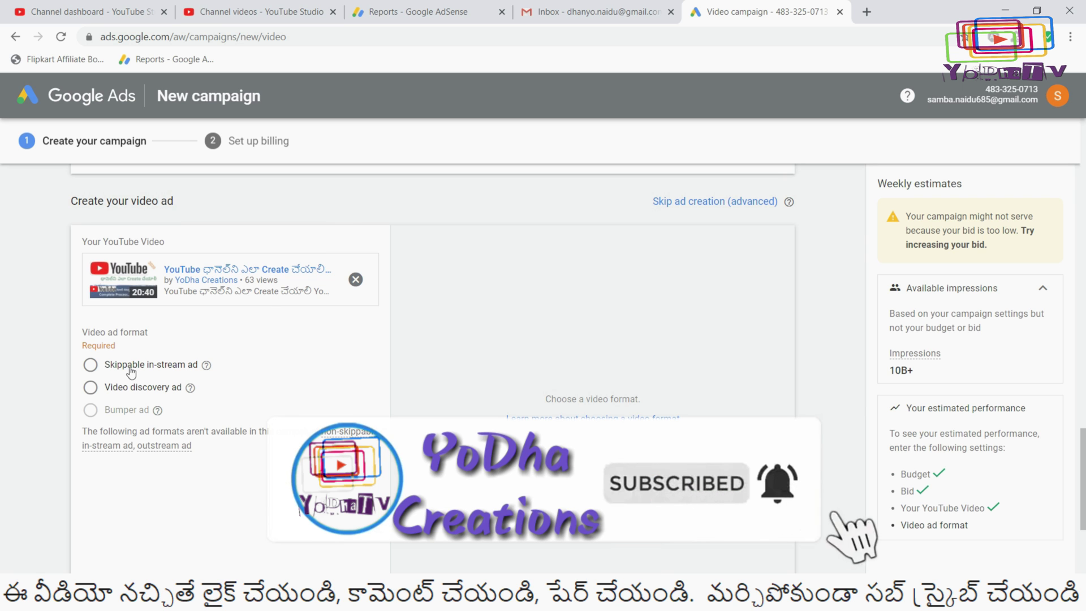
Set the video ad format to Video discovery ad with the first thumbnail, and preview the ad in the Desktop layout.
left_click(105, 368)
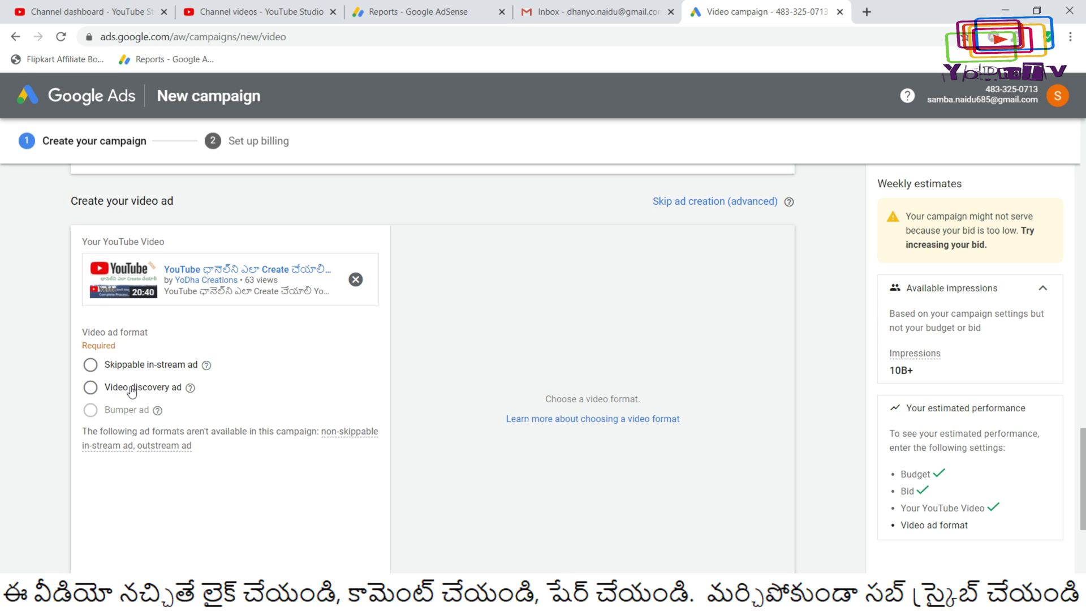
left_click(97, 391)
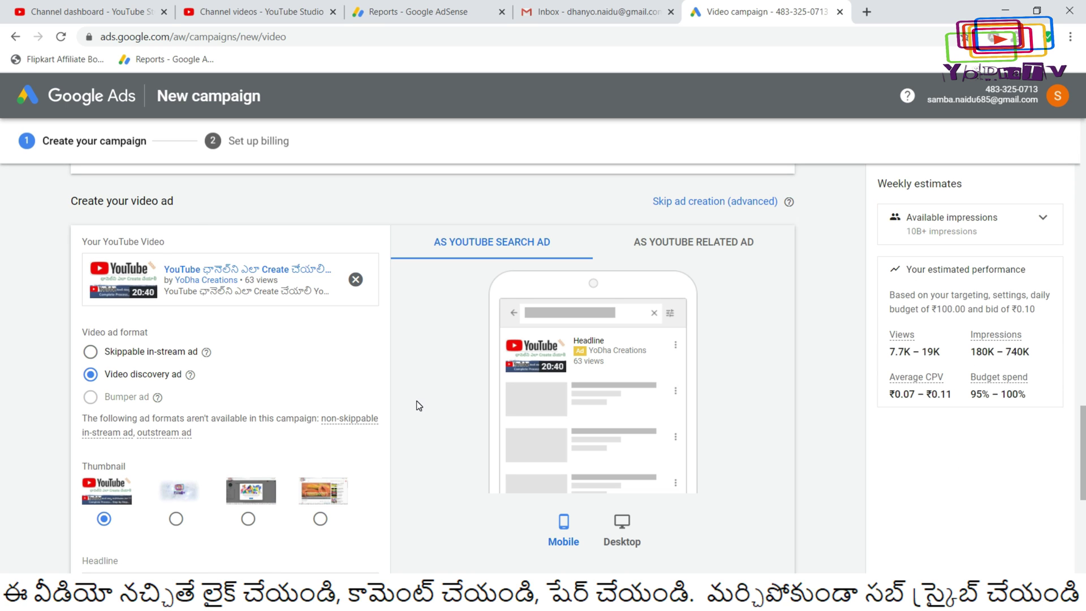
scroll(416, 400, "down", 1)
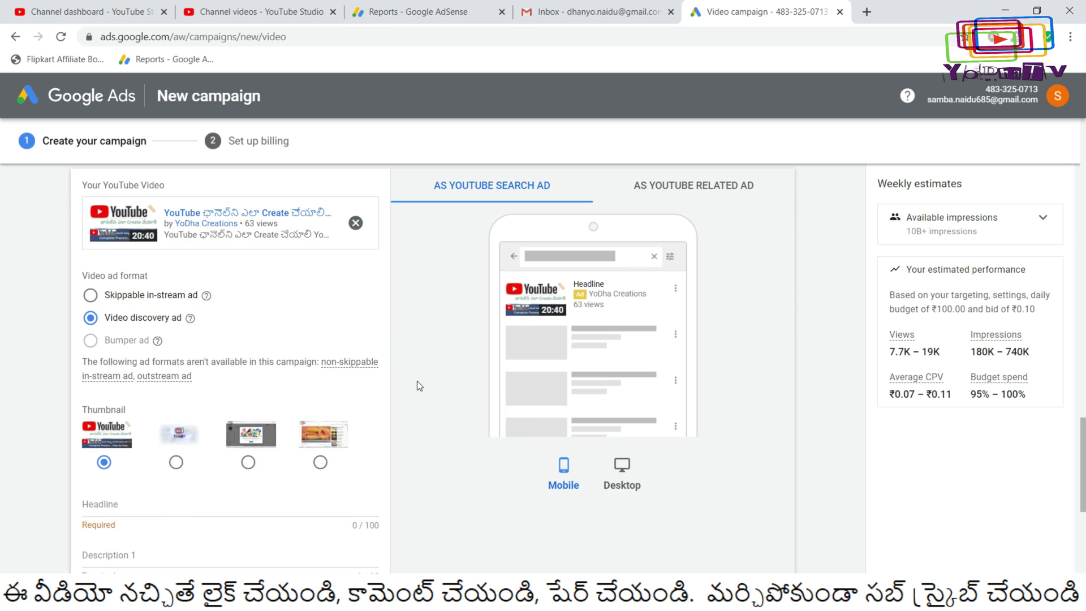
scroll(417, 382, "down", 2)
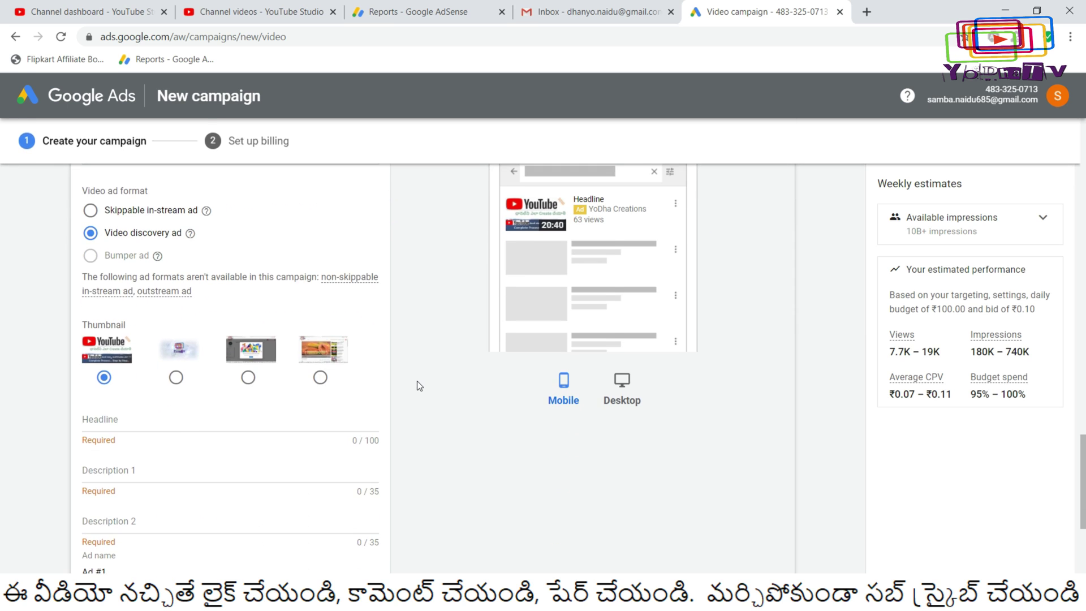
scroll(137, 367, "up", 1)
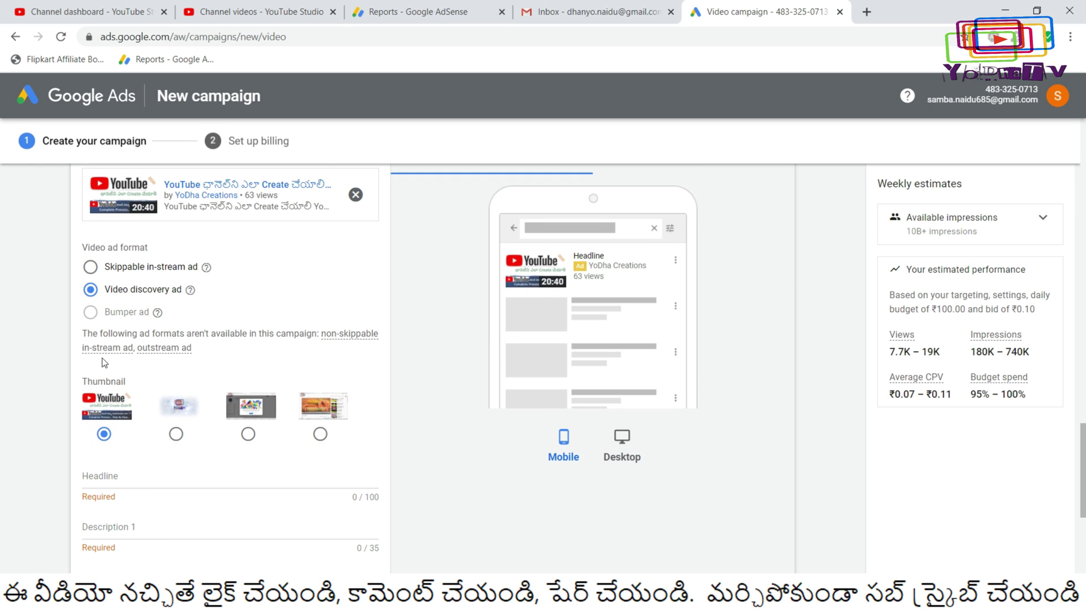
left_click(96, 407)
left_click(631, 452)
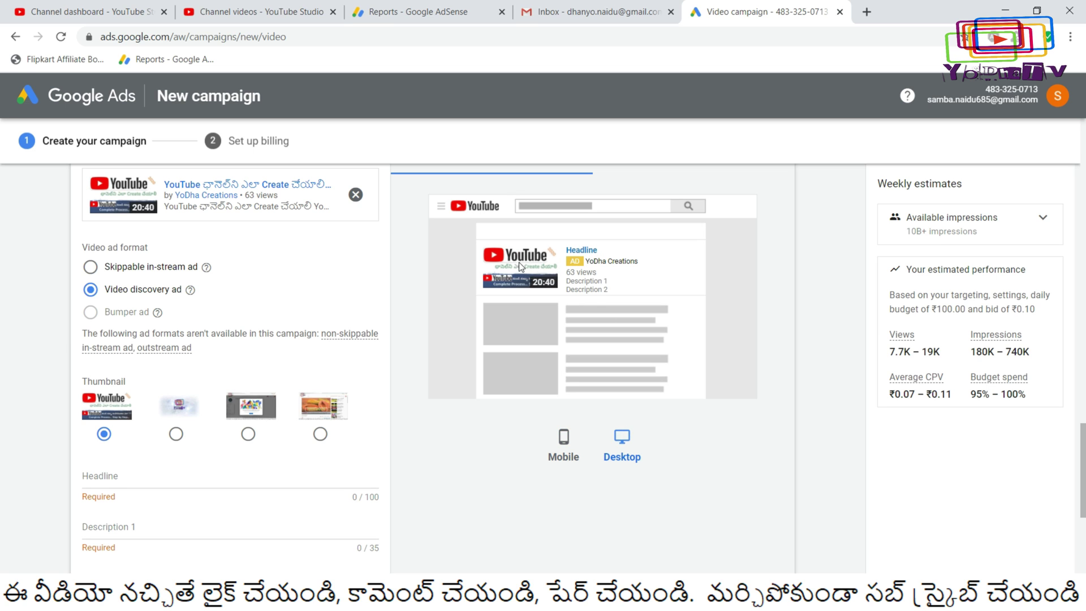
scroll(415, 402, "down", 1)
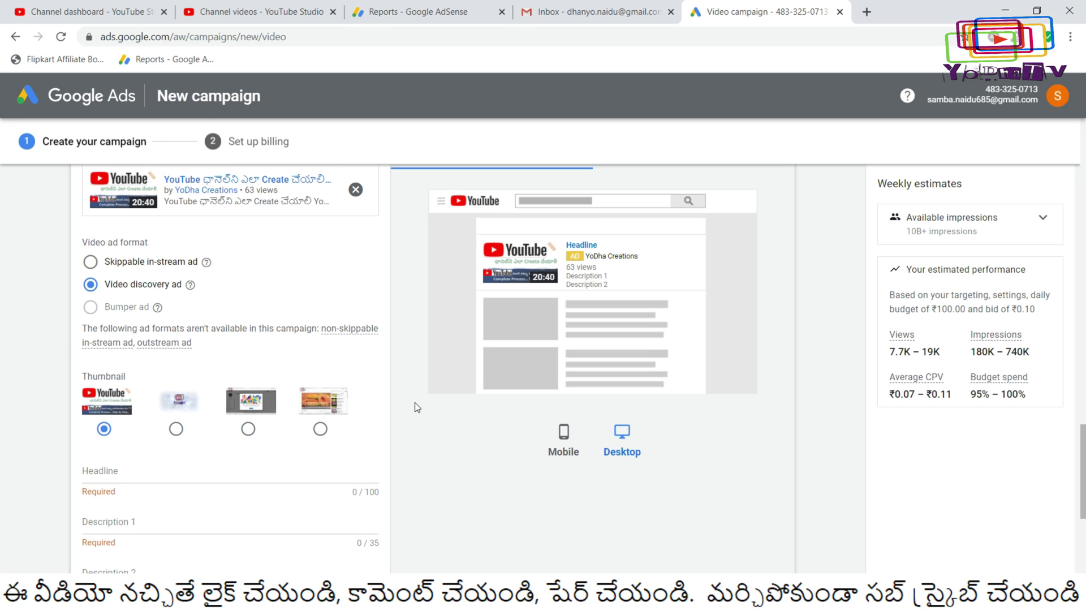
scroll(415, 408, "down", 2)
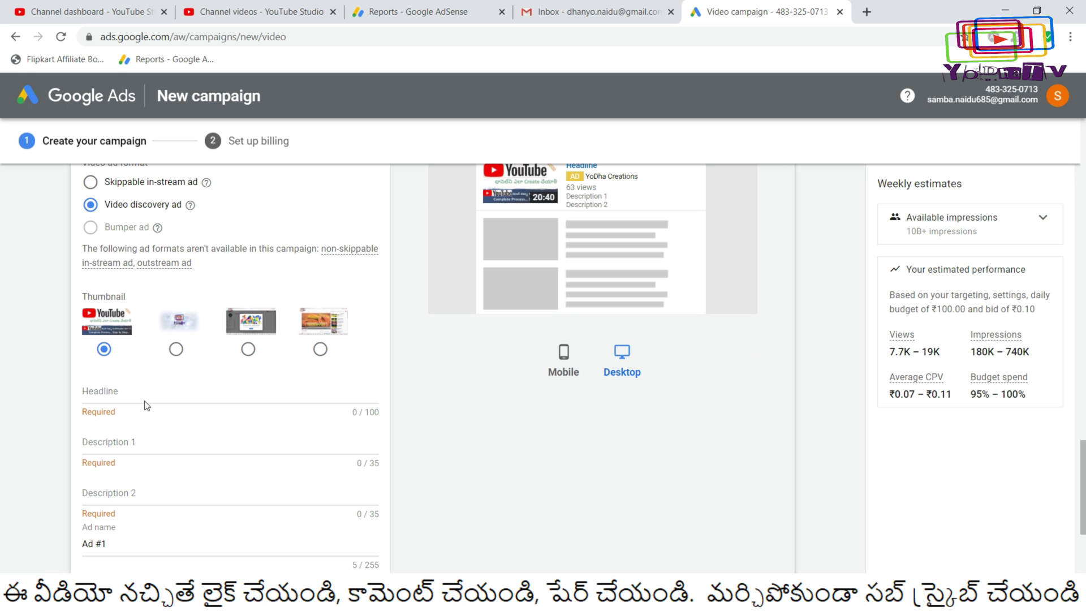
left_click(154, 388)
left_click(253, 15)
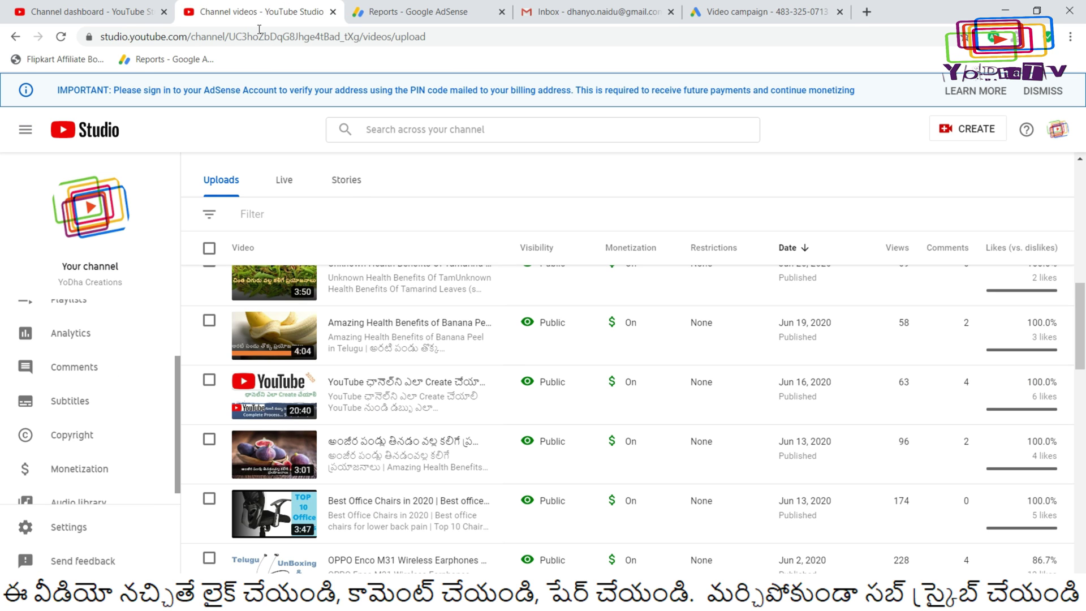
mouse_move(430, 399)
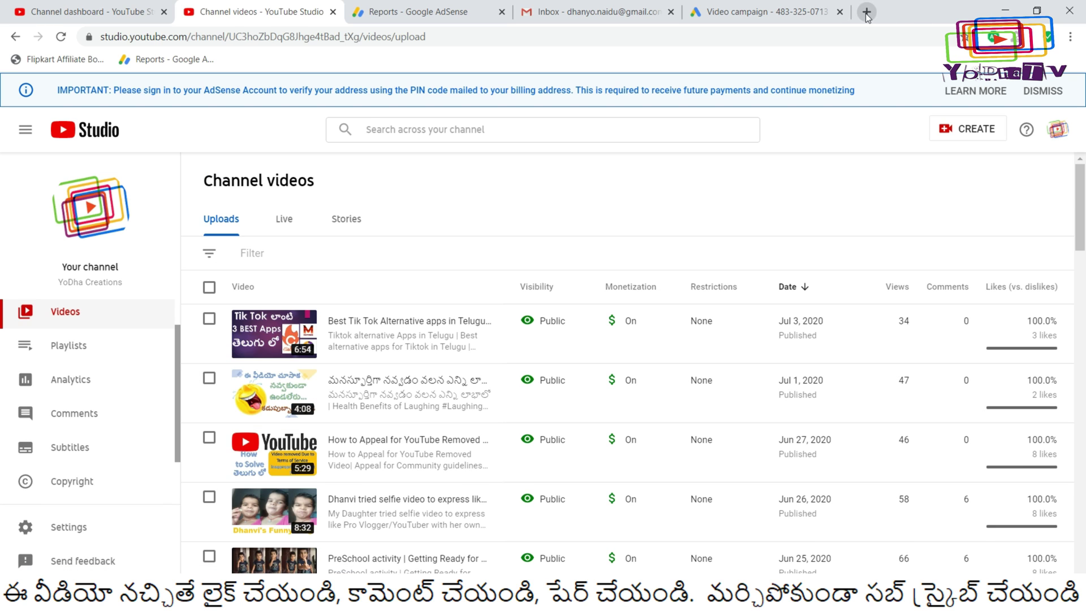
left_click(866, 12)
type("https://youtu.be/hXOsquEffac")
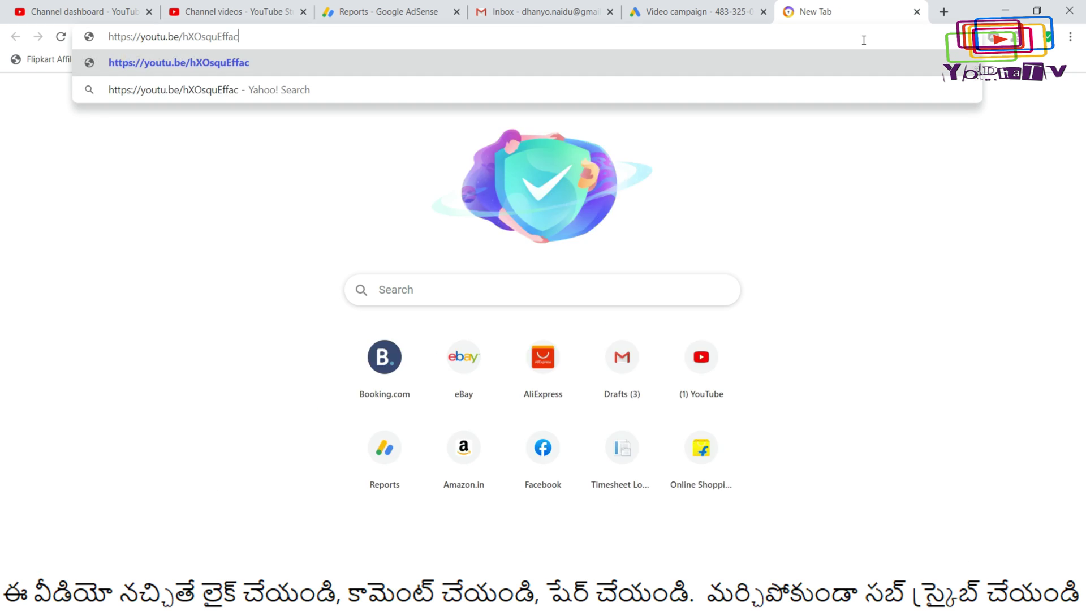
key("Return")
triple_click(380, 517)
key("ctrl+c")
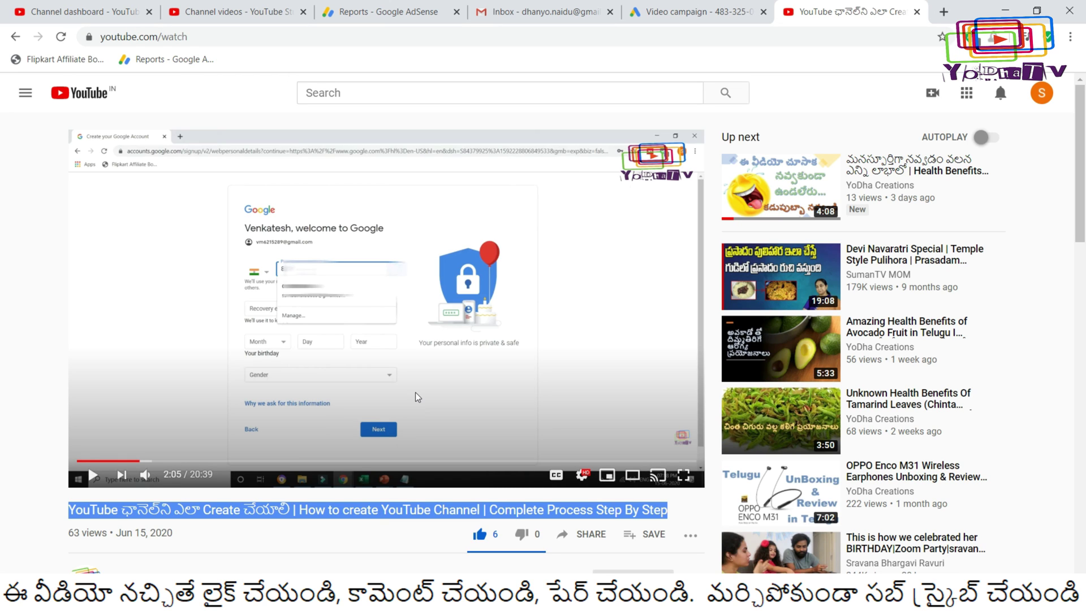
Return to the Google Ads campaign, paste the copied title as the ad's headline and replace its opening word "YouTube" with "YT".
left_click(673, 14)
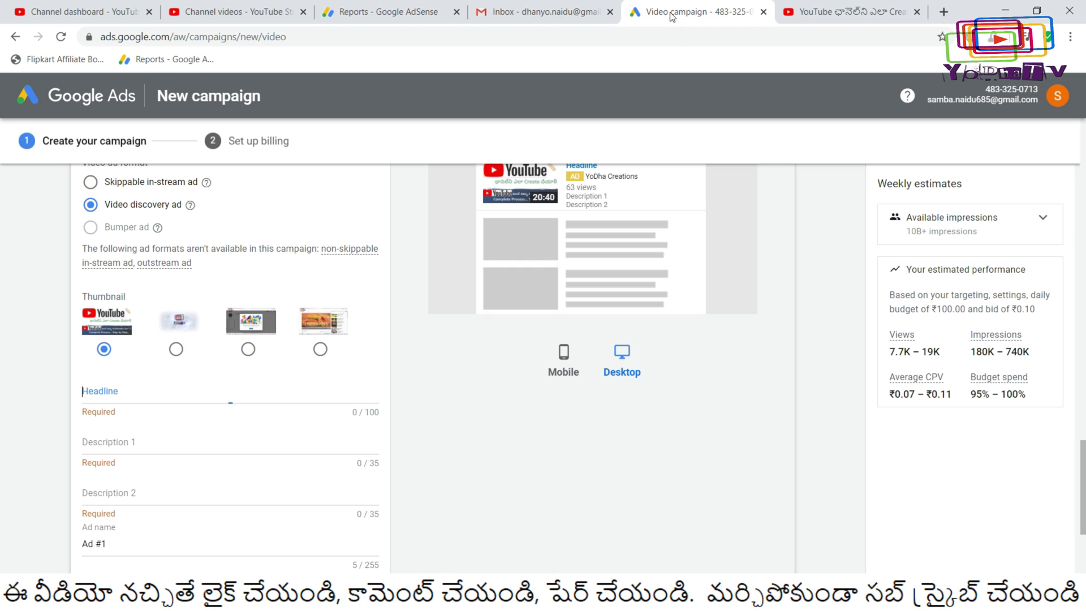
key("ctrl+v")
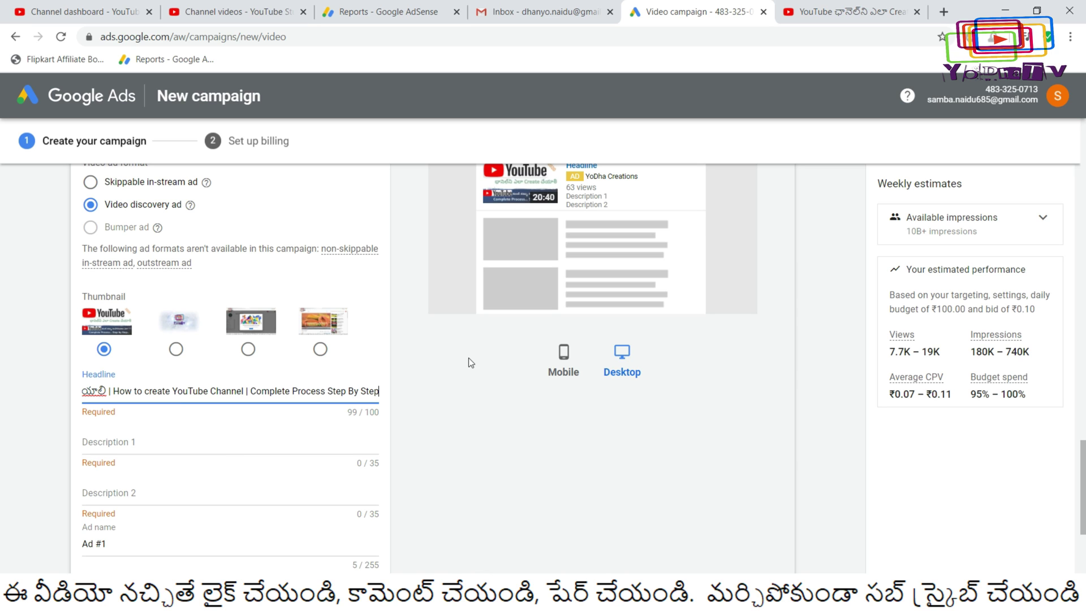
key("Home")
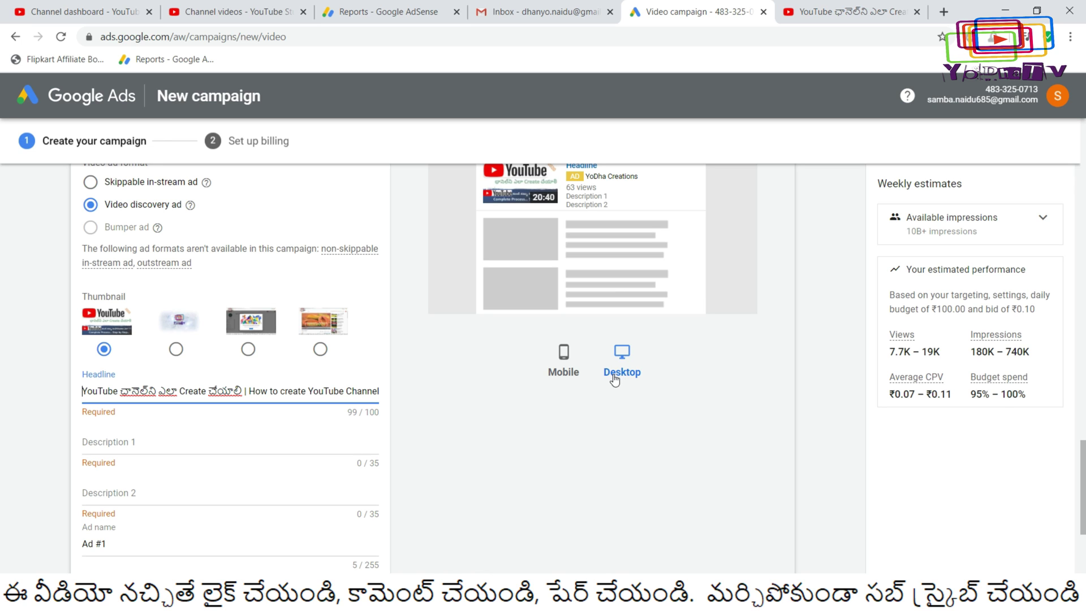
key("Delete")
key("Delete")
key("Delete")
key("Delete")
key("Delete")
key("Delete")
key("Delete")
key("Delete")
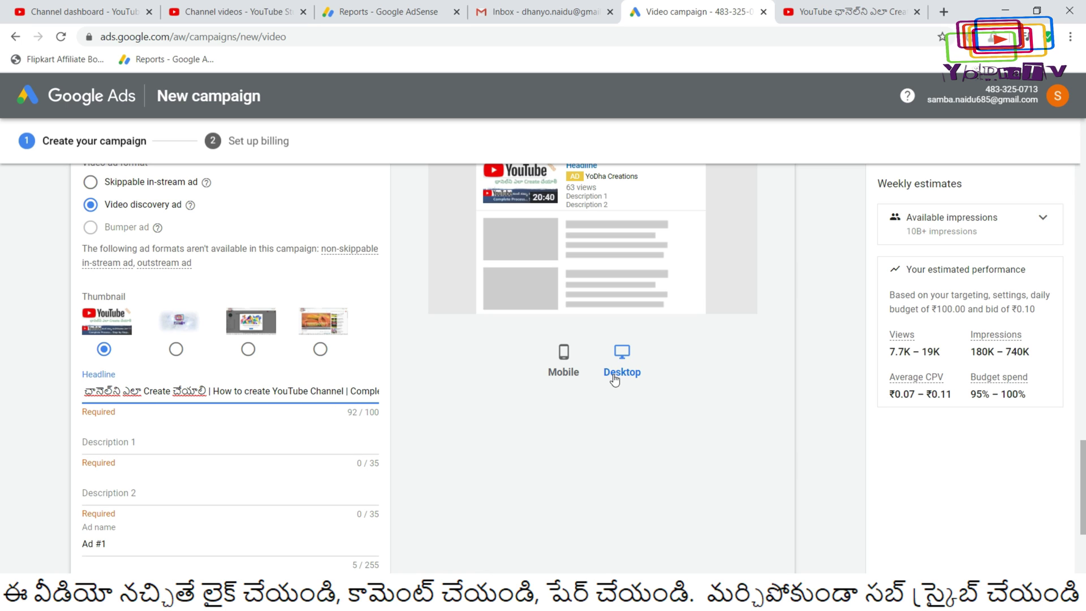
type("YT")
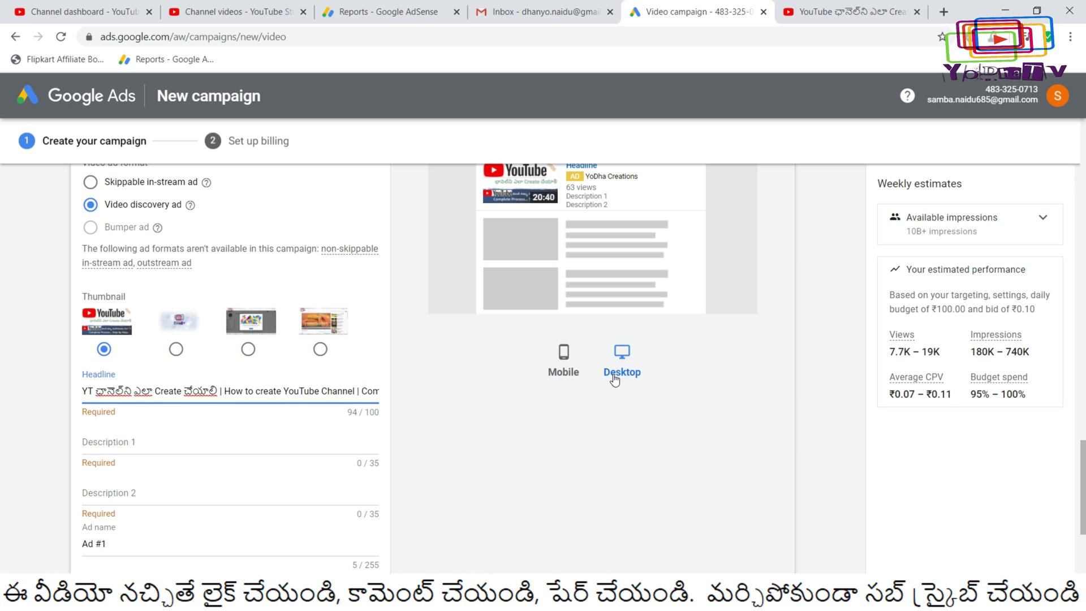
Shorten "YouTube" to "YTube" in the "How to create YouTube Channel" part of the headline.
key("Right")
key("Right")
key("Right")
key("Right")
key("Right")
key("Right")
key("Right")
key("Right")
key("Right")
key("Right")
key("Right")
key("Right")
key("Right")
key("Right")
key("Right")
key("Right")
key("Right")
key("Right")
key("Right")
key("Right")
key("Right")
key("Right")
key("Right")
key("Right")
key("Right")
key("Right")
key("Right")
key("Left")
key("BackSpace")
key("BackSpace")
key("Right")
key("Right")
key("Right")
key("Right")
key("Right")
key("Right")
key("Right")
key("Right")
key("Right")
key("Right")
key("Right")
key("Right")
key("Right")
key("Right")
key("Right")
key("Right")
key("Right")
key("Right")
key("Right")
key("Right")
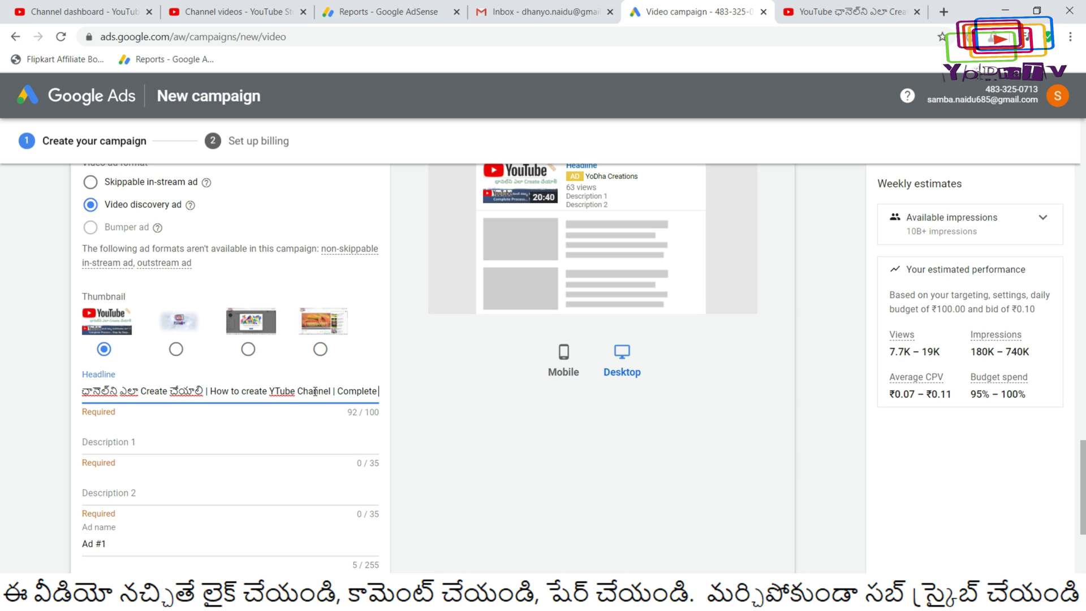
Copy the shortened headline text into both Description 1 and Description 2 of the ad.
left_click(187, 445)
key("ctrl+v")
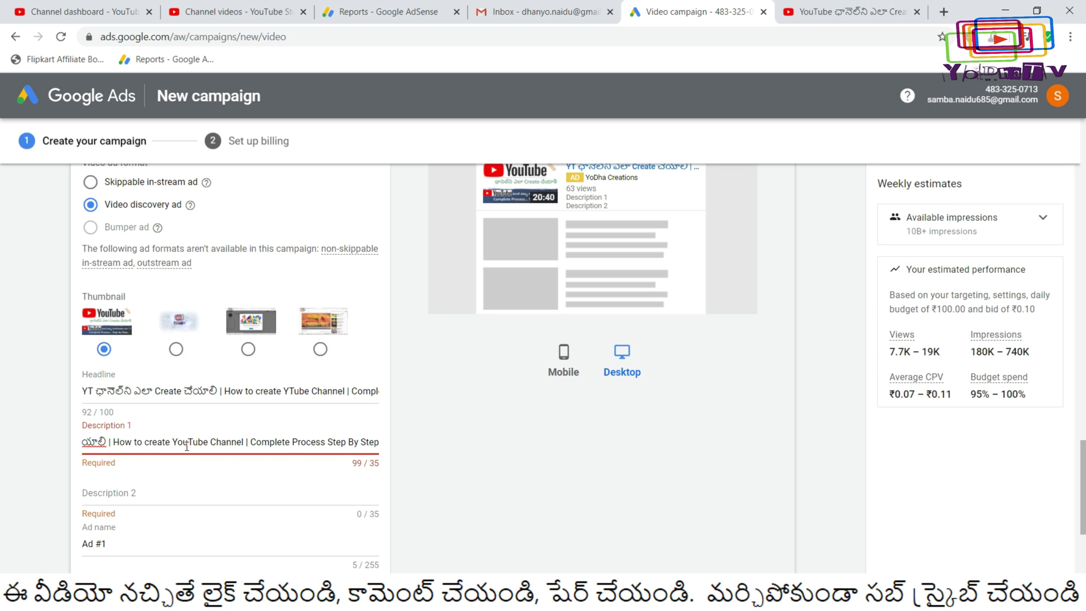
left_click(227, 391)
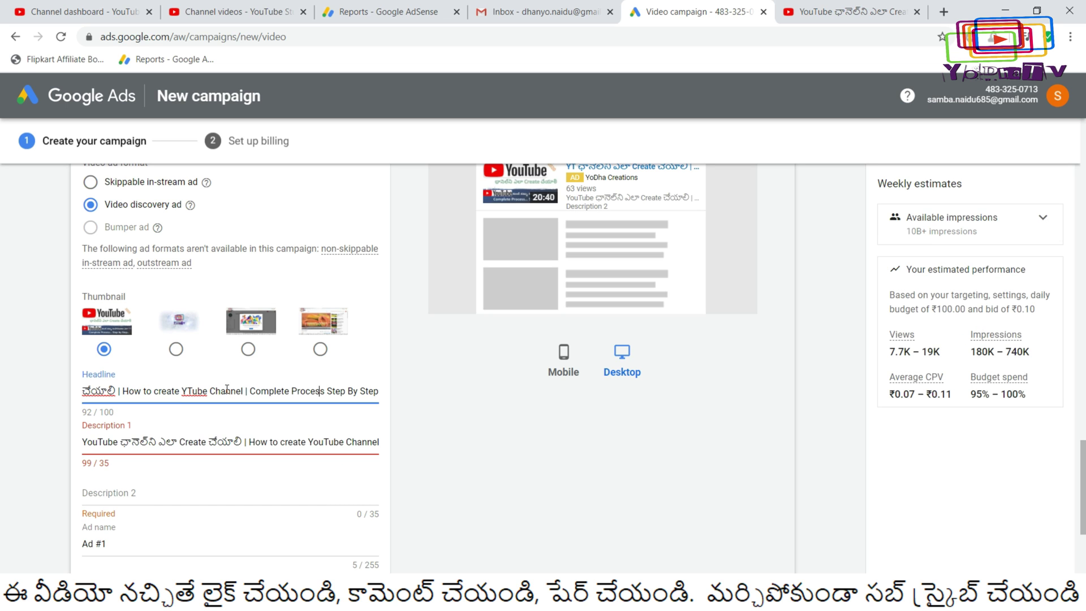
key("ctrl+a")
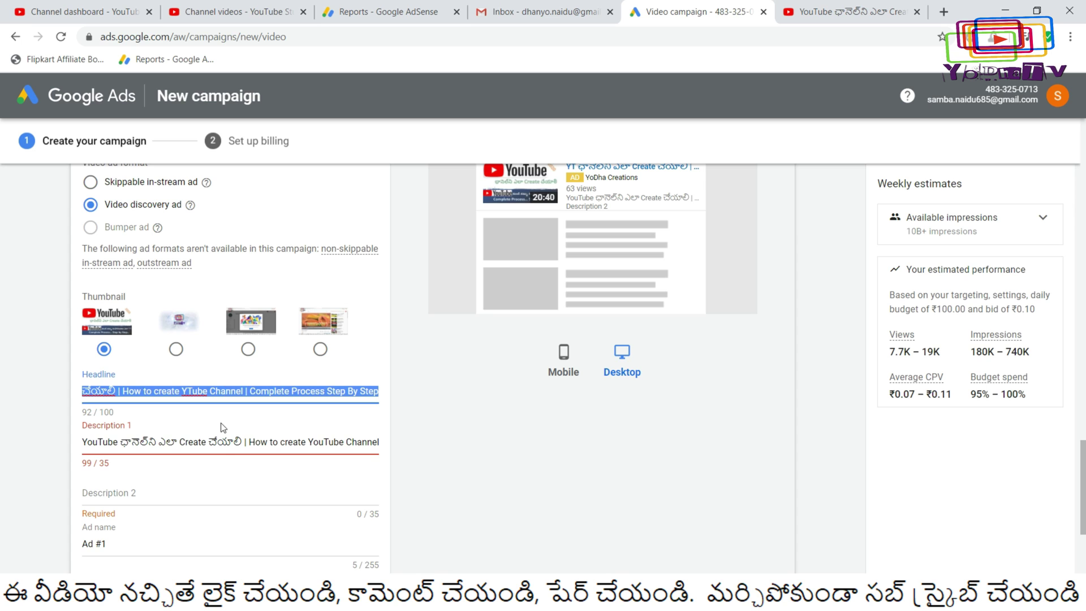
left_click(206, 439)
key("ctrl+a")
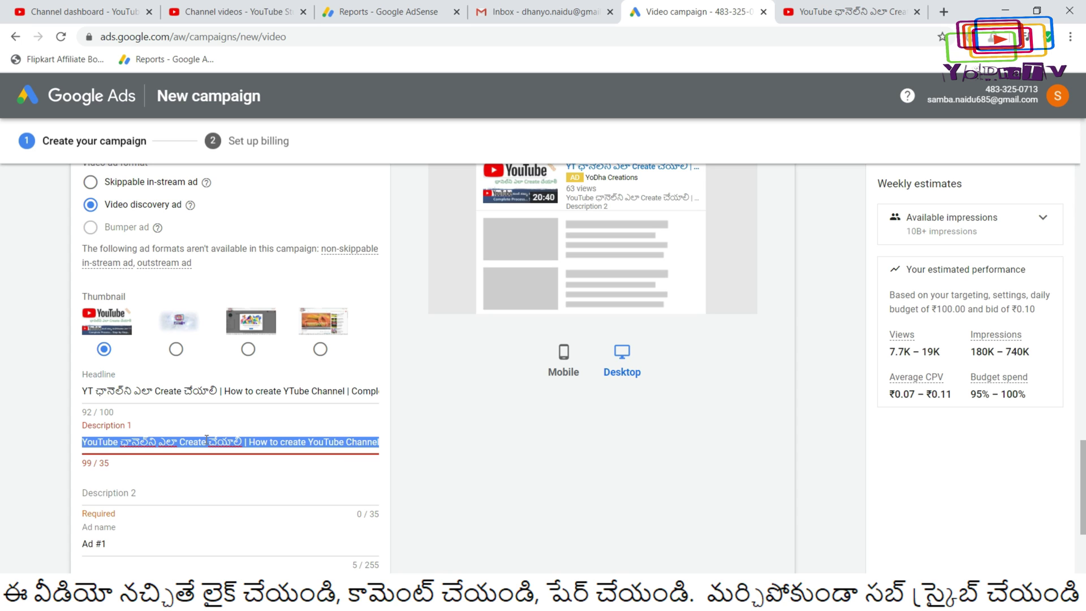
type("YT ఛానెల్‌ని ఎలా Create చేయాలి | How to create YTube Channel | Complete Process Step By Step")
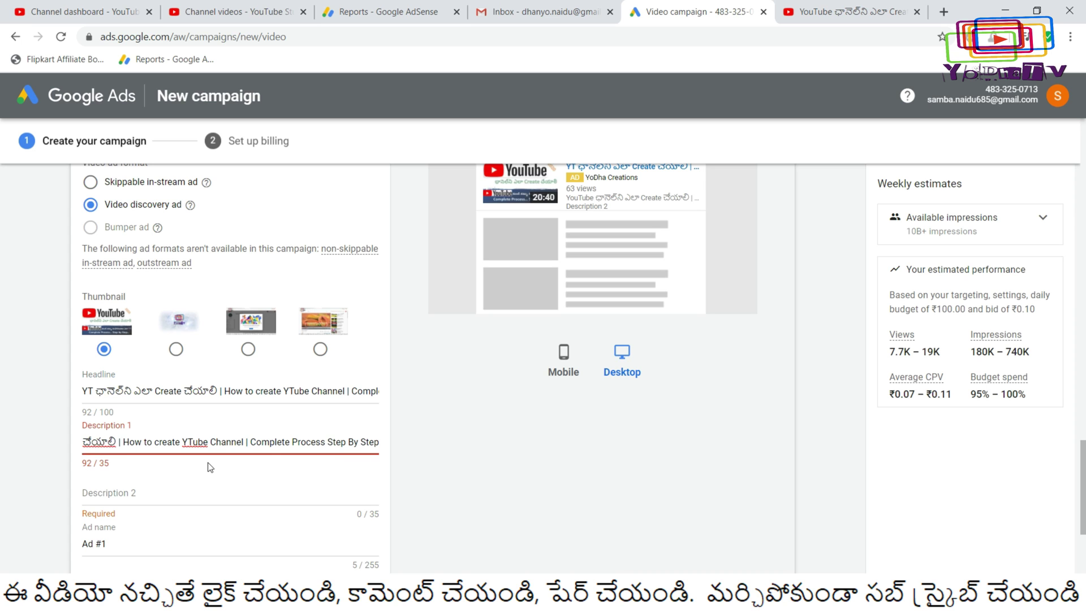
left_click(220, 493)
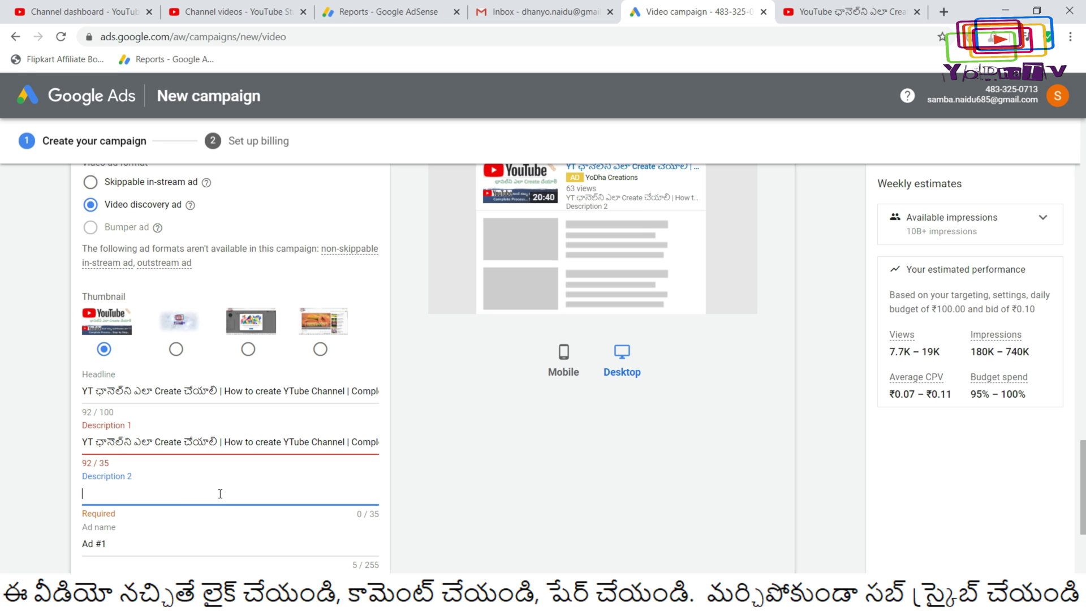
type("YT ఛానెల్‌ని ఎలా Create చేయాలి | How to create YTube Channel | Complete Process Step By Step")
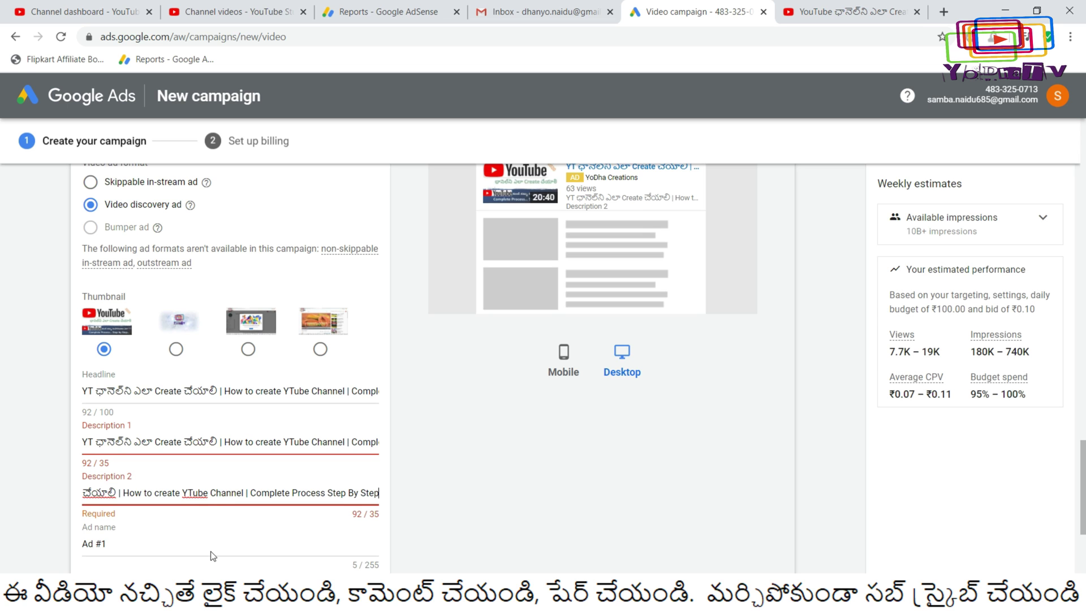
left_click(474, 465)
scroll(474, 465, "down", 2)
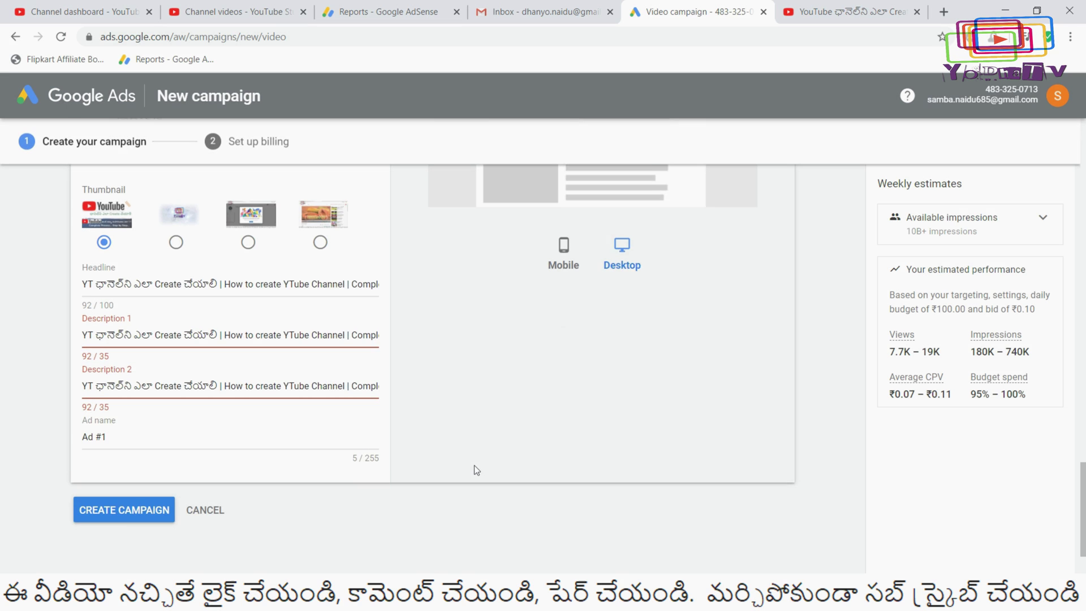
Trim Description 1 to "How to create YTube Channel".
left_click(226, 328)
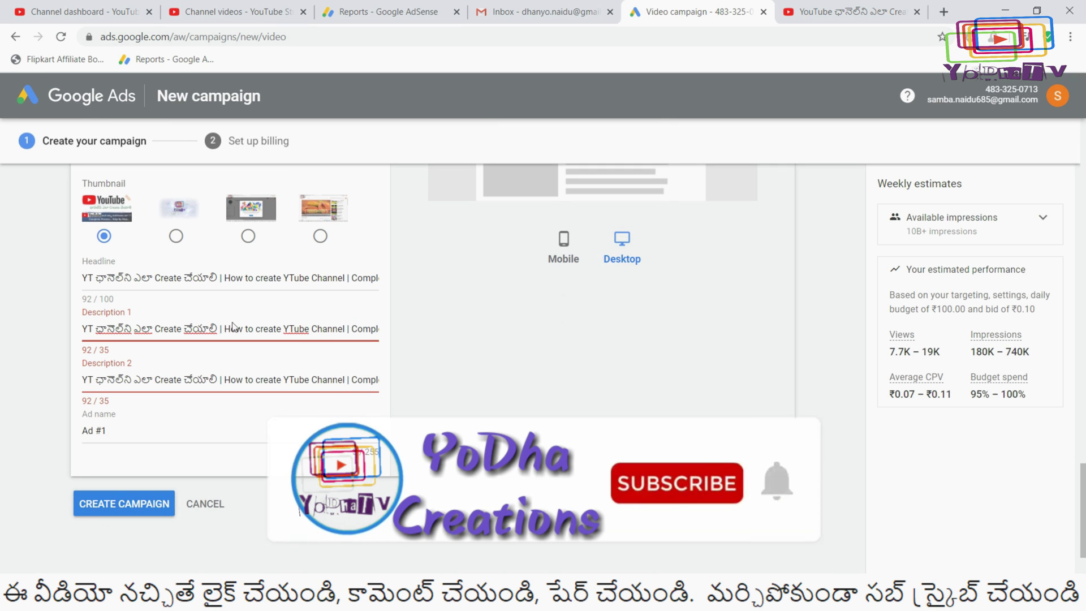
key("shift+Home")
key("BackSpace")
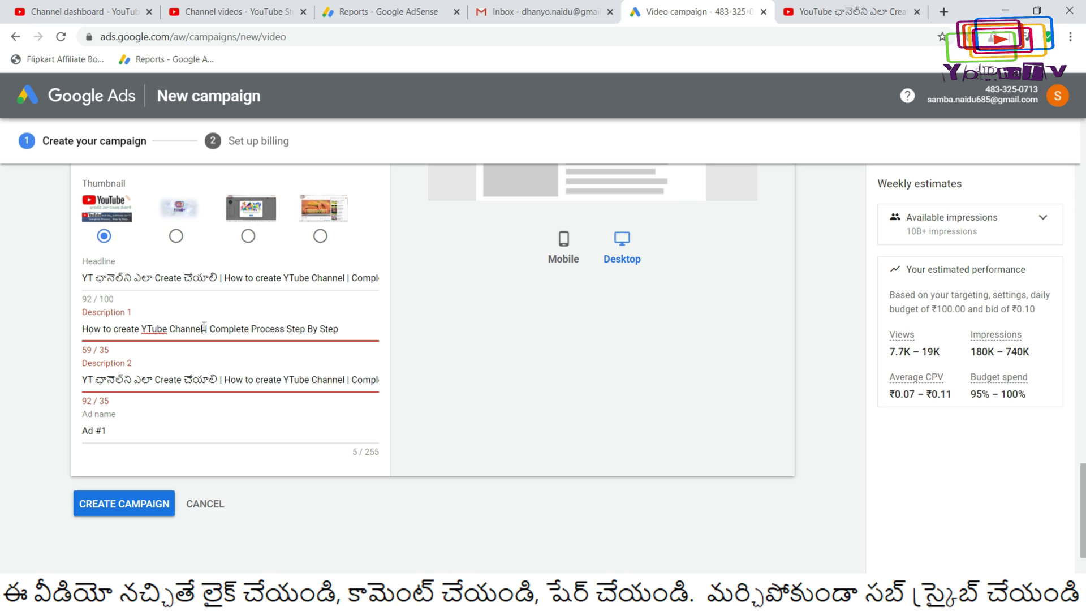
key("shift+End")
key("BackSpace")
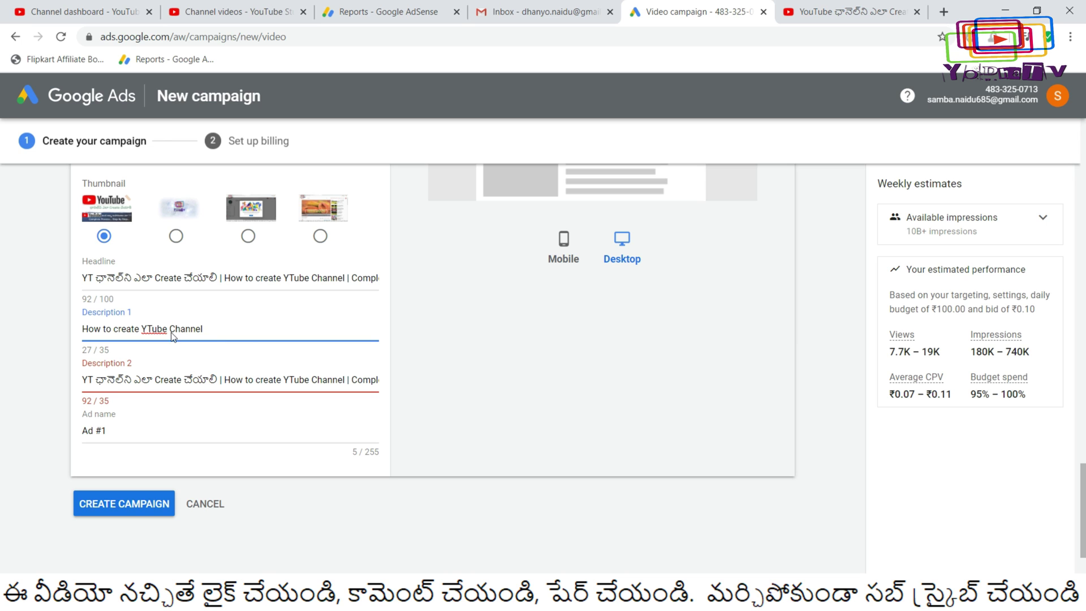
Trim Description 2 to "YT ఛానెల్‌ని ఎలా Create చేయాలి".
left_click(216, 383)
key("shift+End")
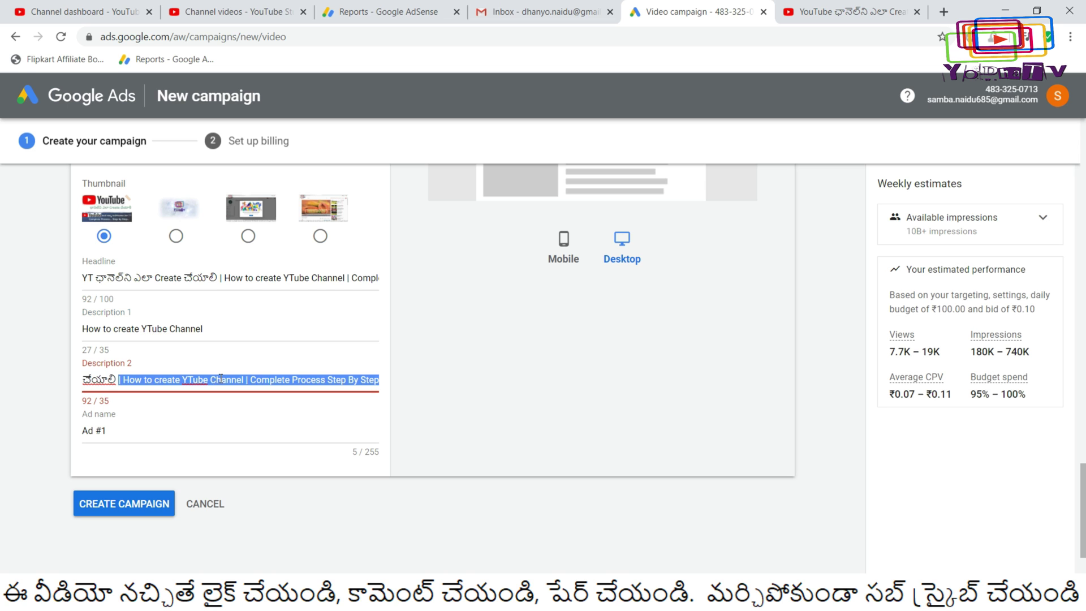
key("BackSpace")
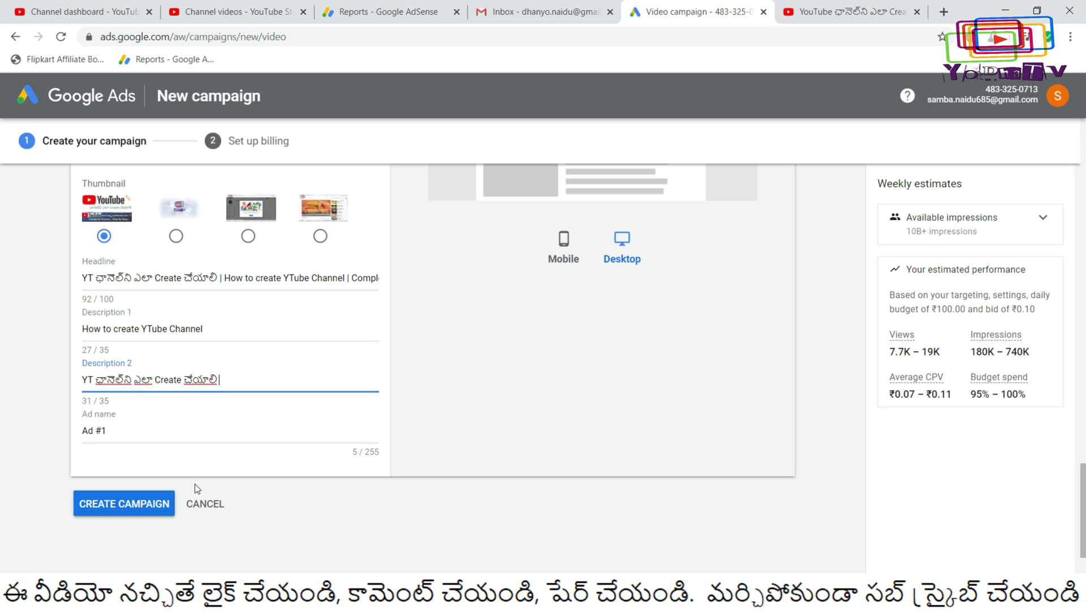
left_click(556, 432)
Review the ad preview and the weekly estimates for the daily budget and expected views.
scroll(556, 432, "up", 1)
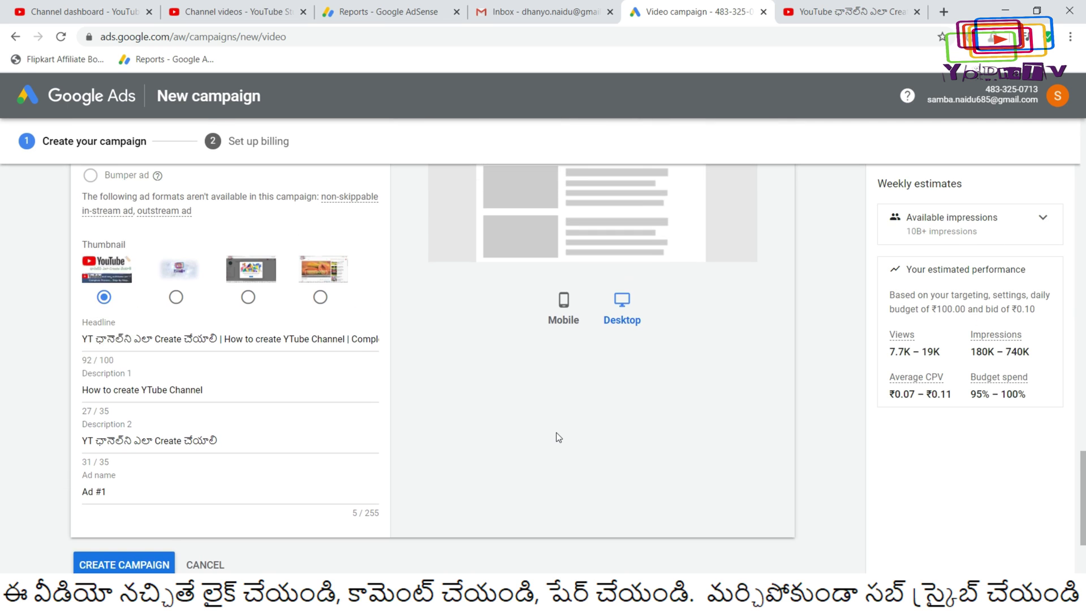
scroll(555, 432, "up", 1)
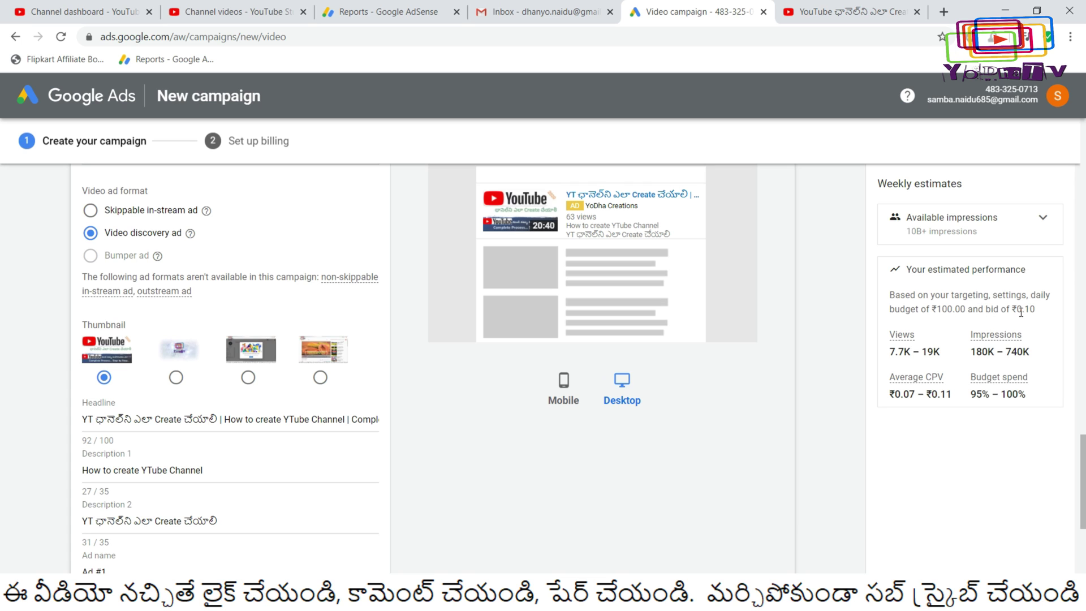
left_click_drag(907, 306, 961, 309)
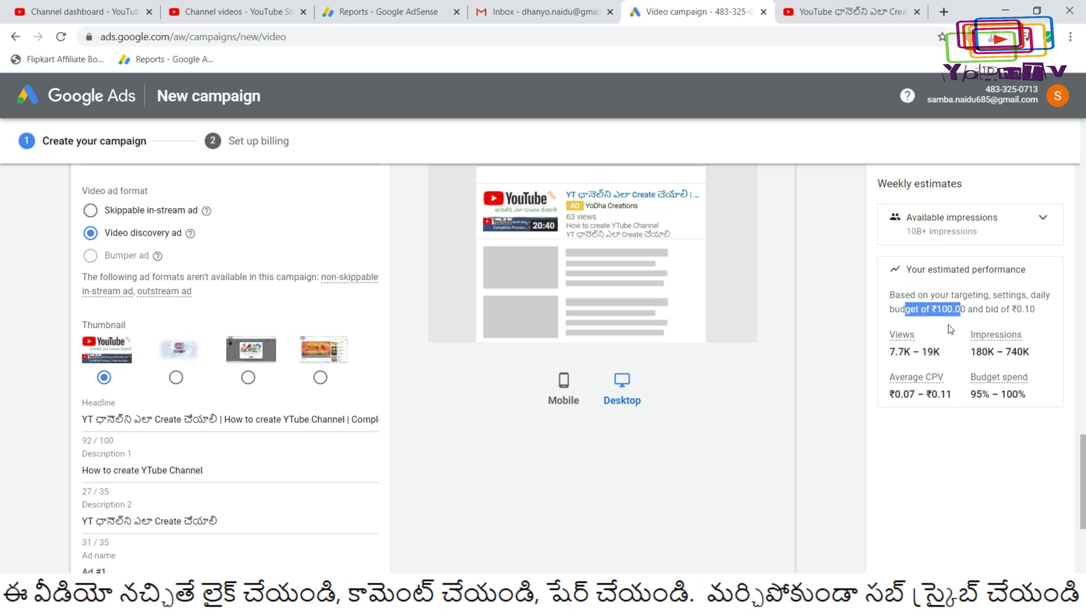
left_click_drag(890, 352, 911, 353)
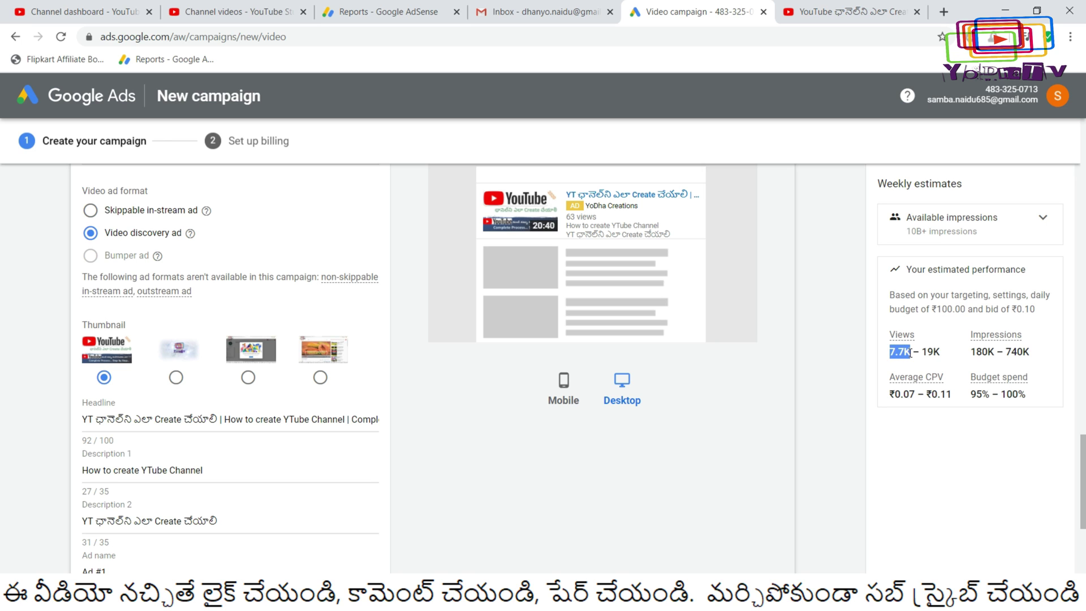
Examine the estimated impressions and average CPV in the weekly estimates.
left_click(933, 354)
left_click_drag(976, 351, 999, 350)
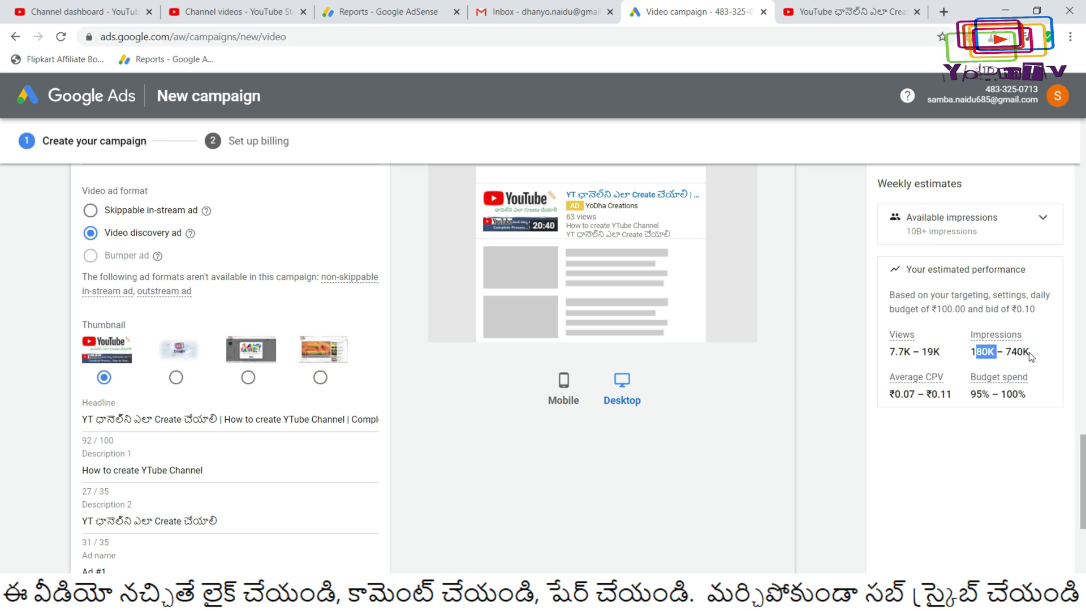
left_click_drag(896, 393, 946, 394)
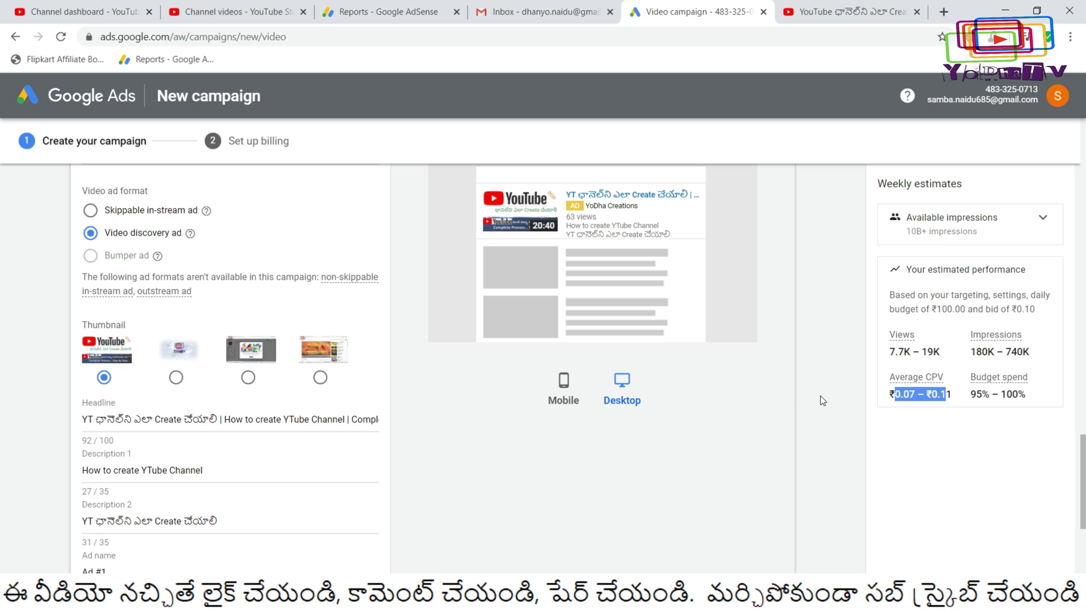
Create the video campaign and continue to the billing setup.
left_click_drag(1082, 450, 1083, 493)
left_click(113, 438)
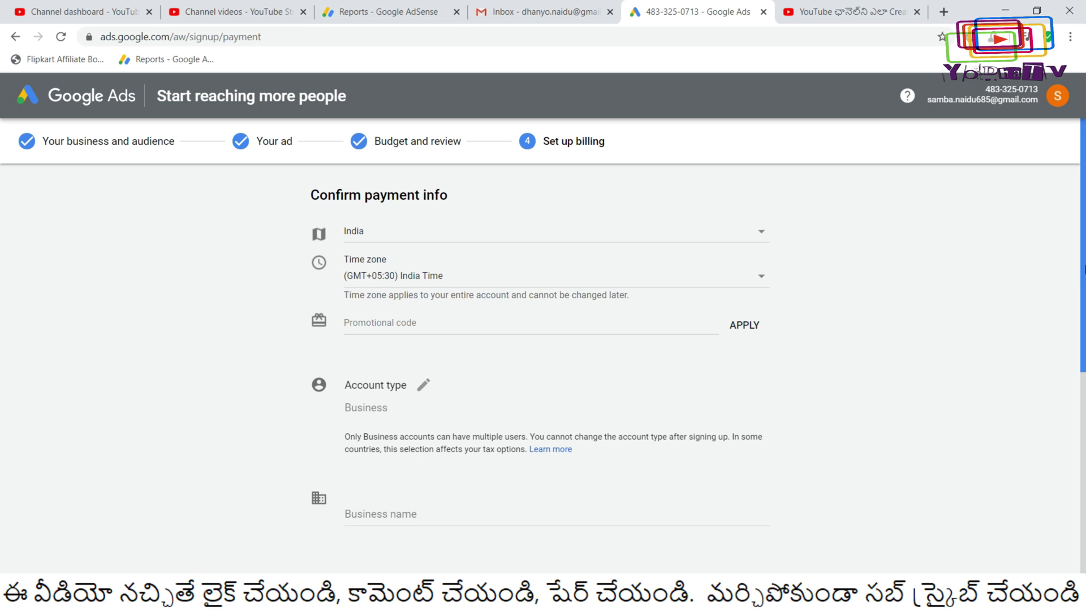
Look over the payment info form and check which billing countries are offered.
mouse_move(1083, 278)
left_mouse_down()
mouse_move(1082, 351)
mouse_move(1083, 269)
left_mouse_up()
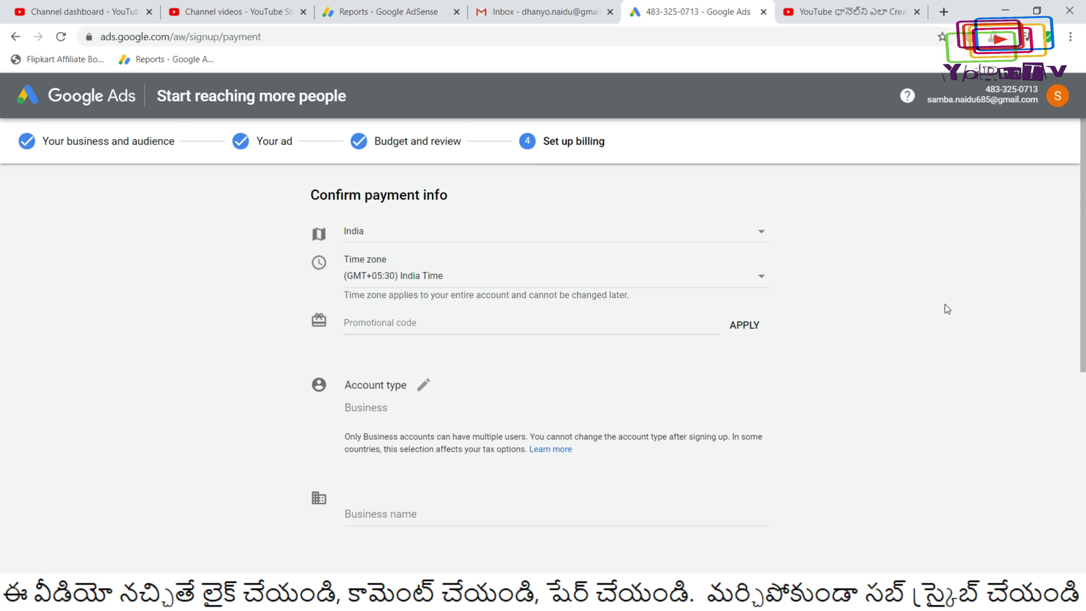
scroll(1083, 349, "down", 3)
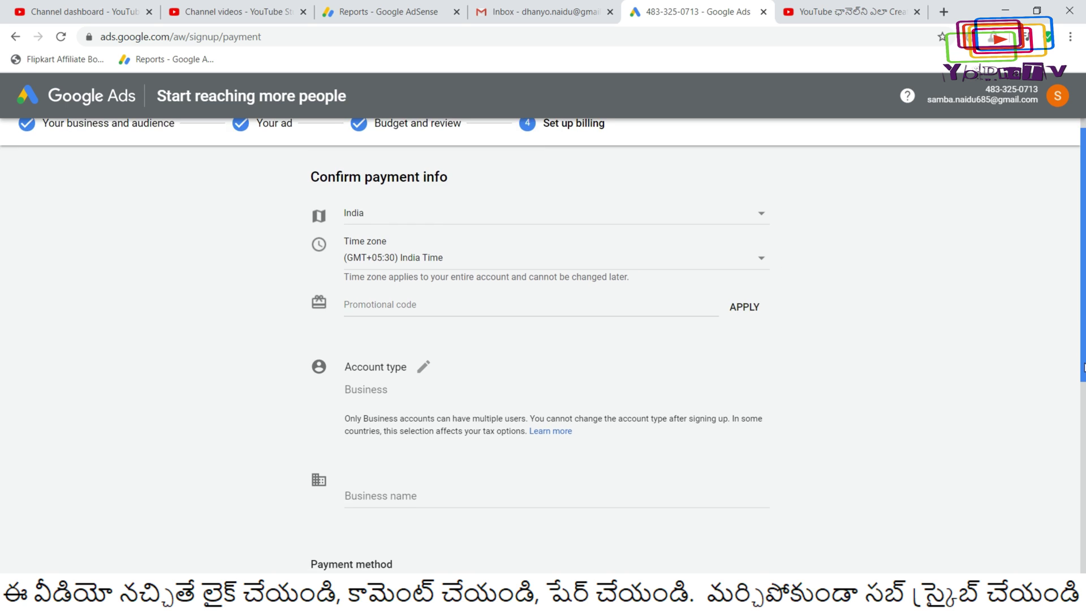
scroll(1083, 419, "up", 3)
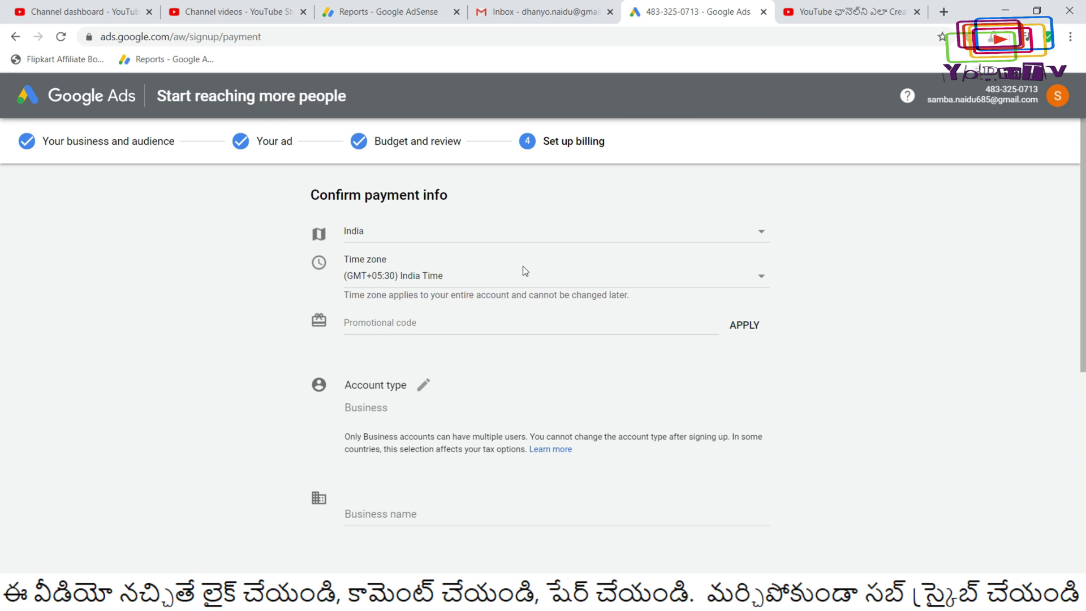
left_click(492, 238)
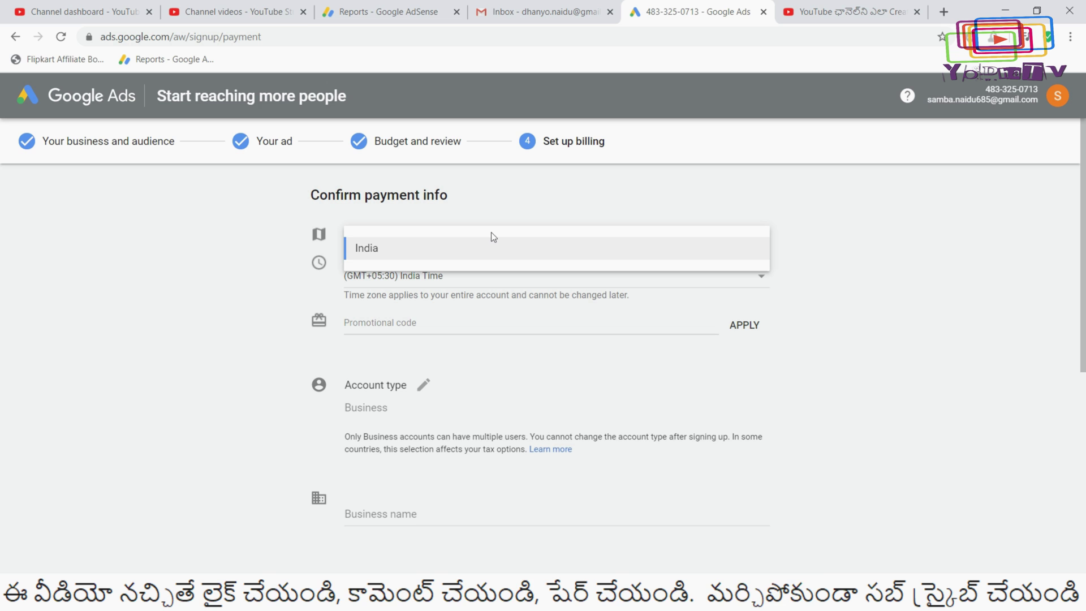
left_click(856, 280)
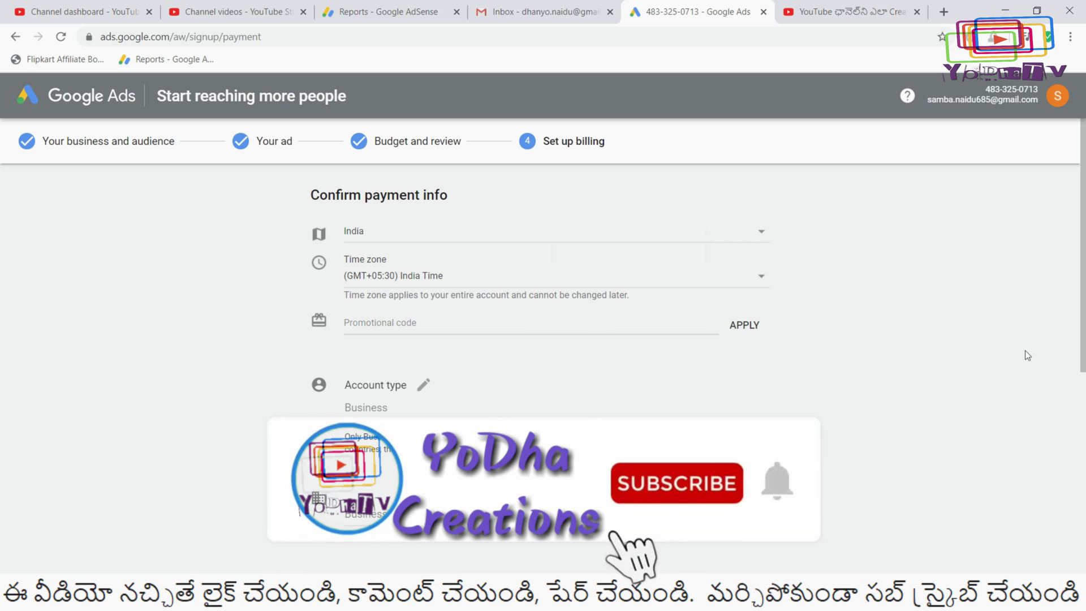
Set the billing account type to Individual.
left_click_drag(1084, 366, 1083, 406)
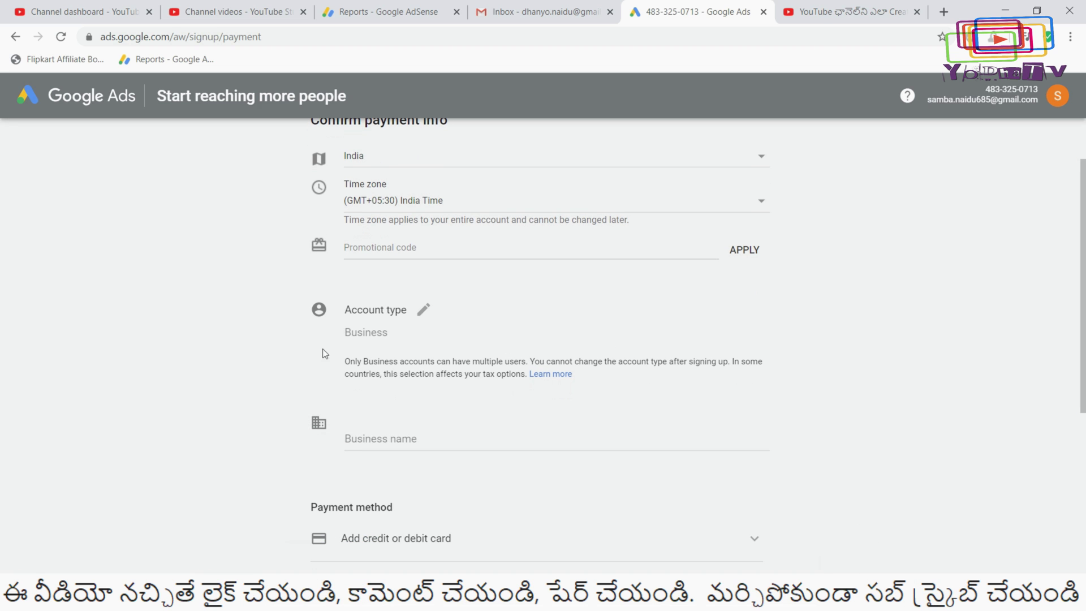
left_click(378, 338)
left_click(460, 330)
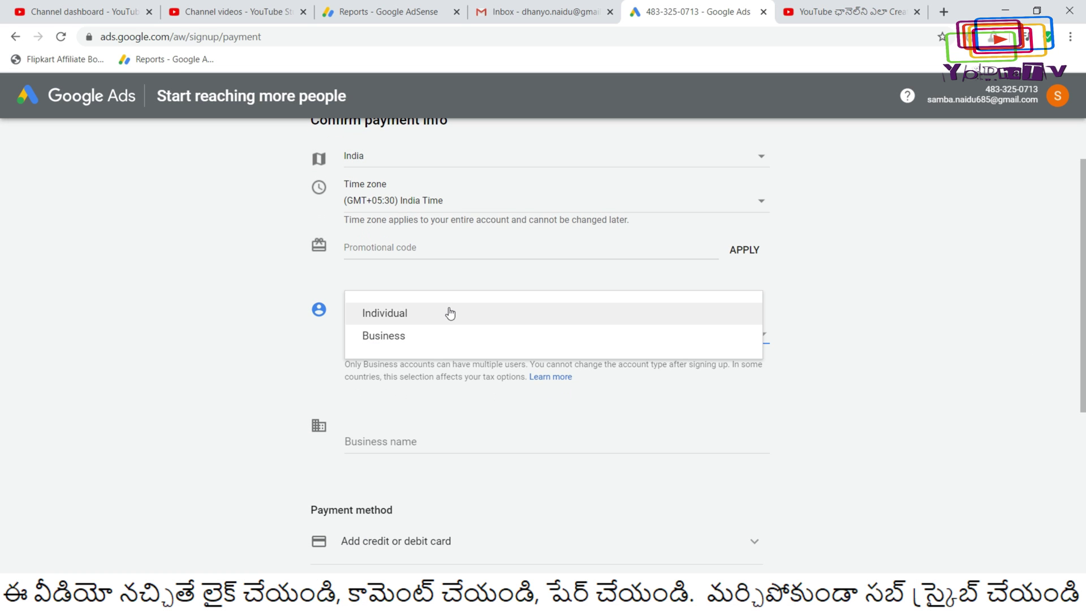
left_click(447, 313)
Try NetBanking as the payment method and read its payment instructions.
scroll(878, 371, "down", 2)
left_click(484, 355)
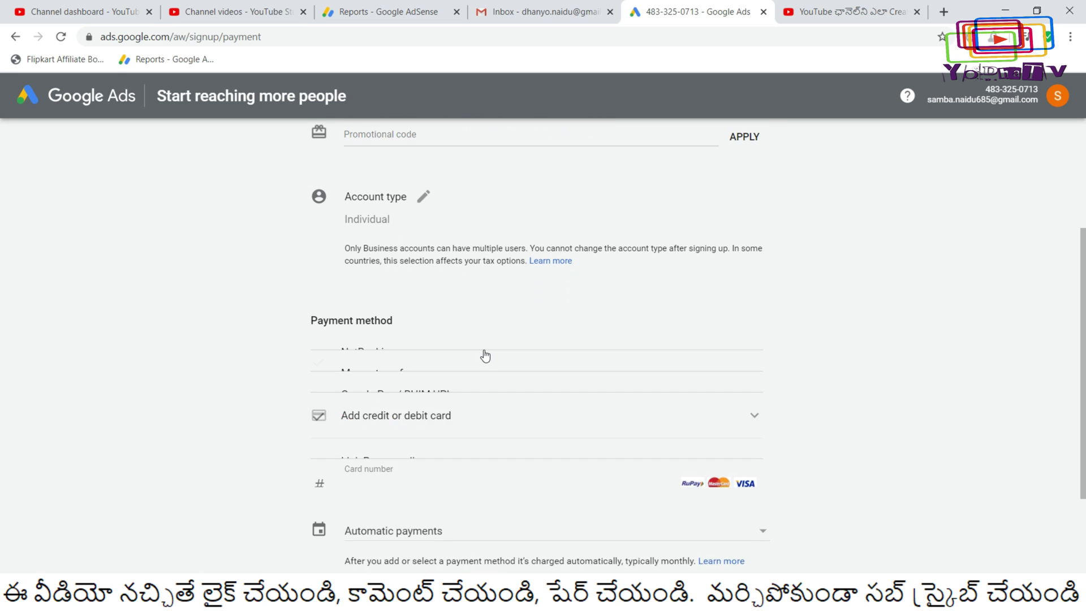
left_click(390, 366)
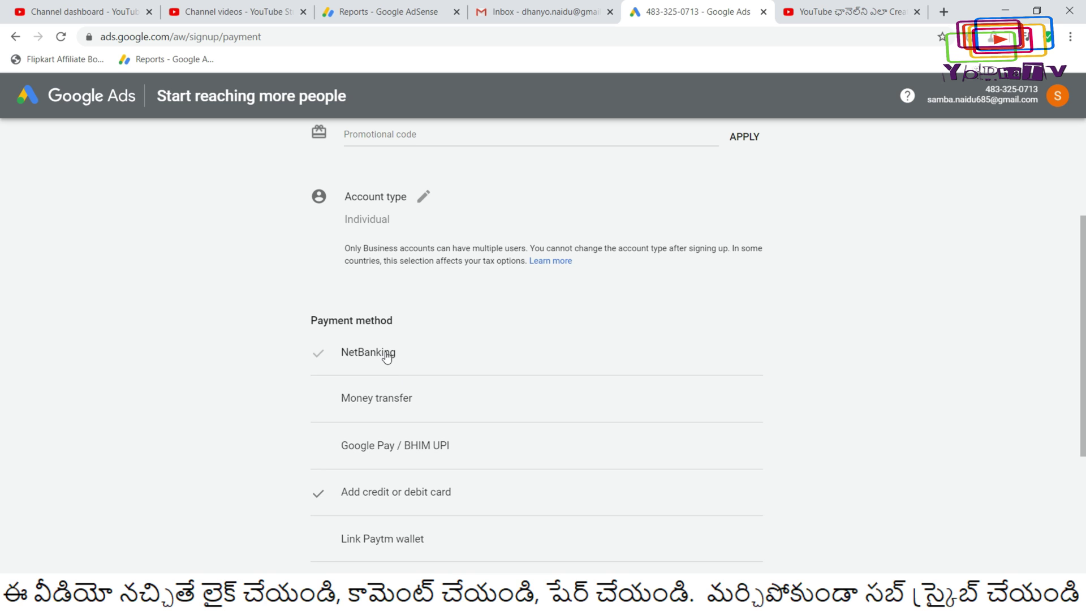
scroll(867, 360, "down", 4)
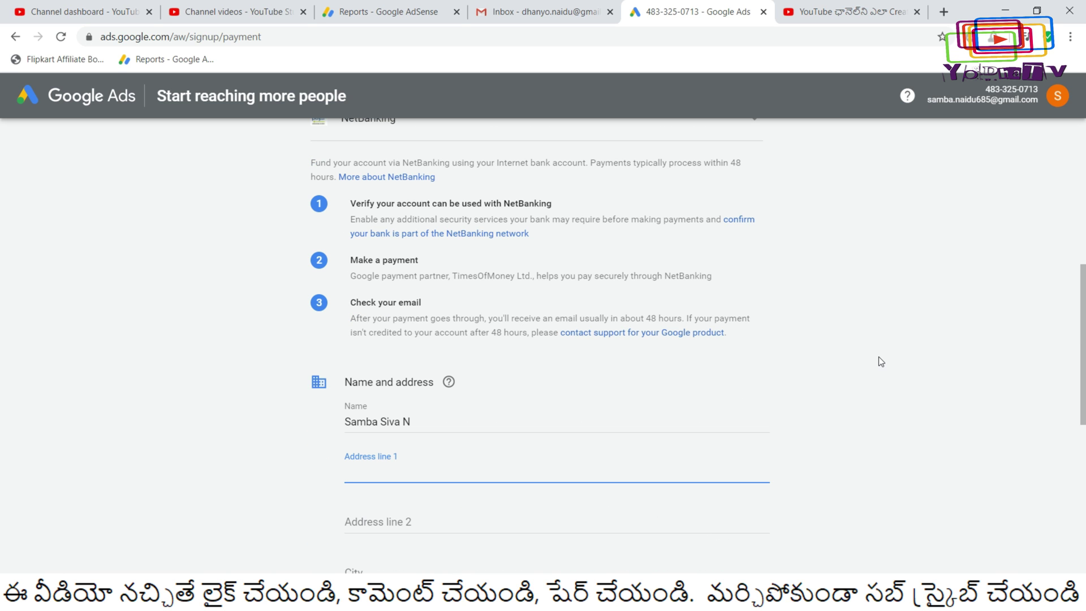
left_click(880, 346)
Set the payment method to Google Pay / BHIM UPI.
scroll(881, 345, "up", 2)
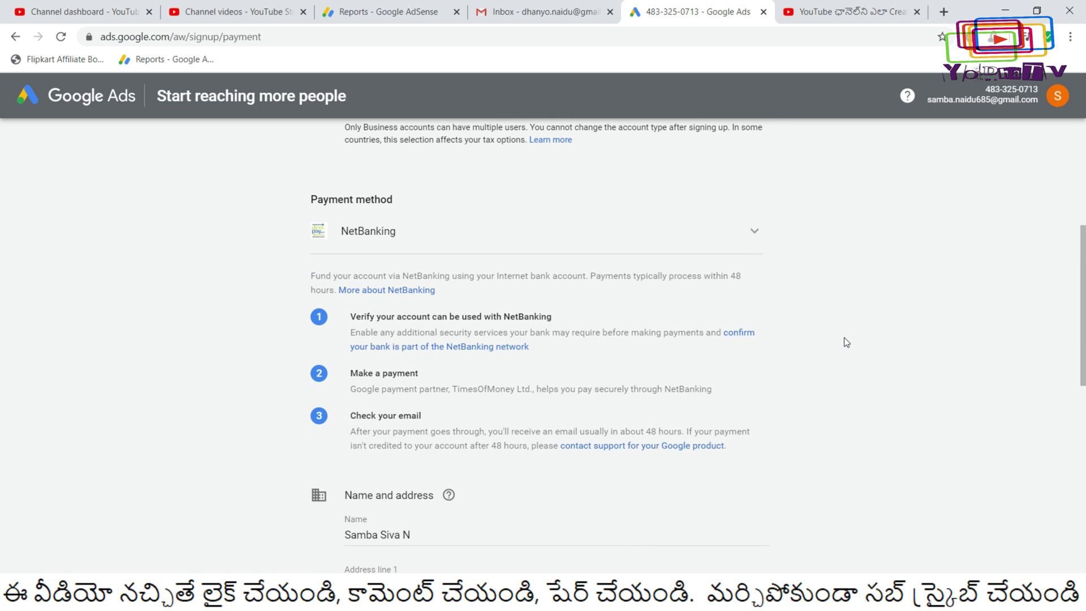
left_click(693, 231)
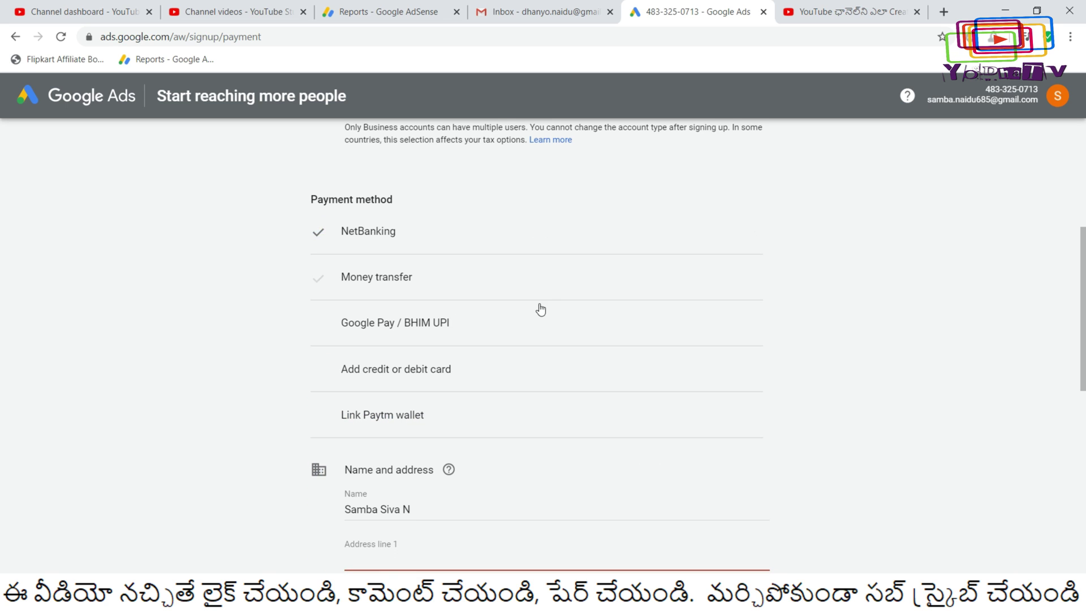
left_click(521, 334)
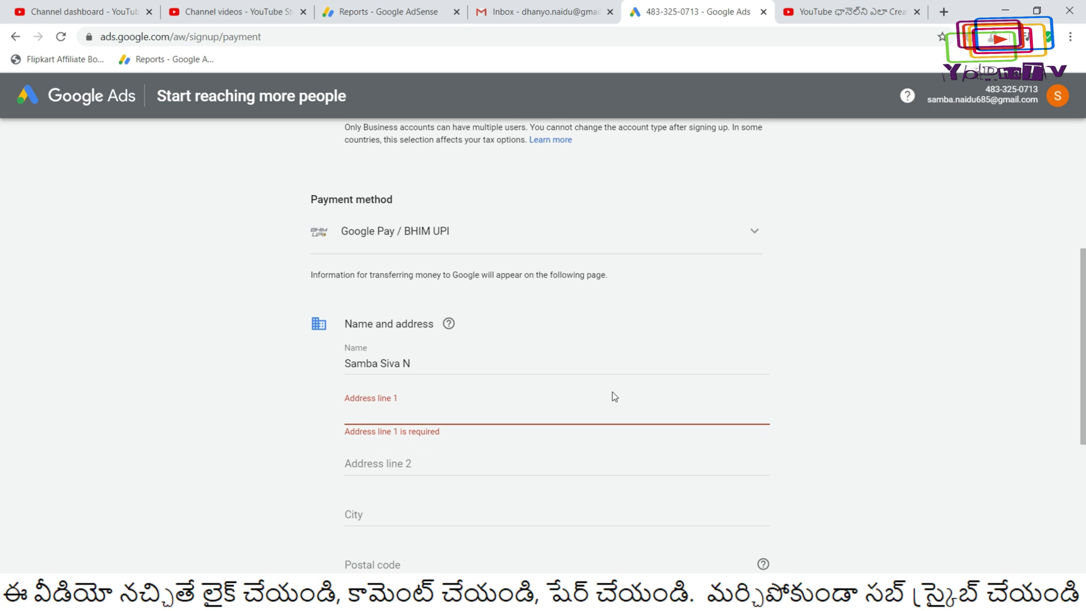
Review the billing form's name and address fields, manual payments option, terms agreement, account type and payment method.
left_click(480, 365)
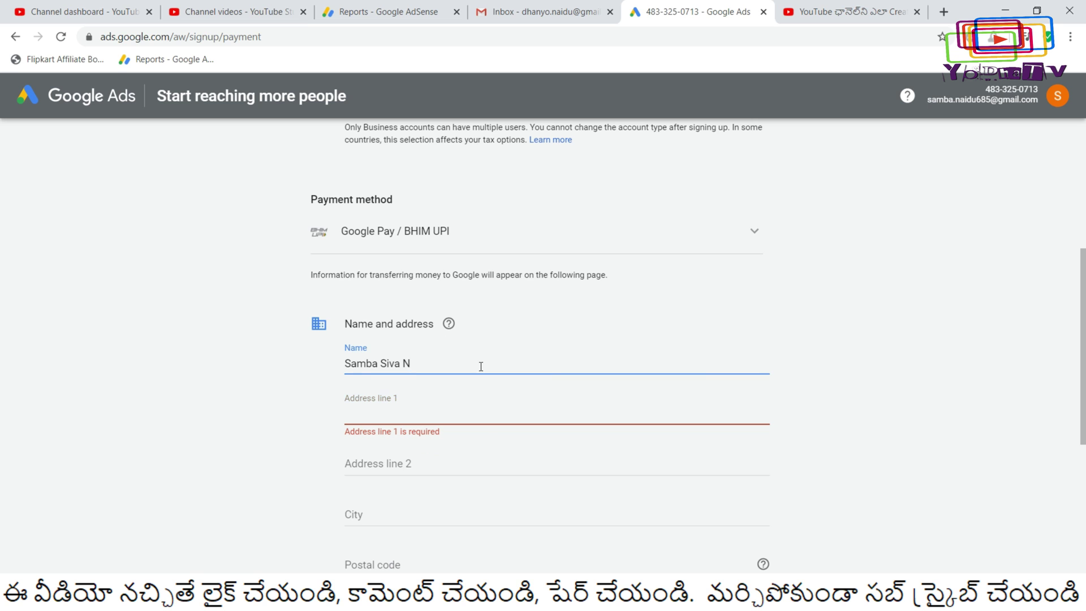
left_click(904, 403)
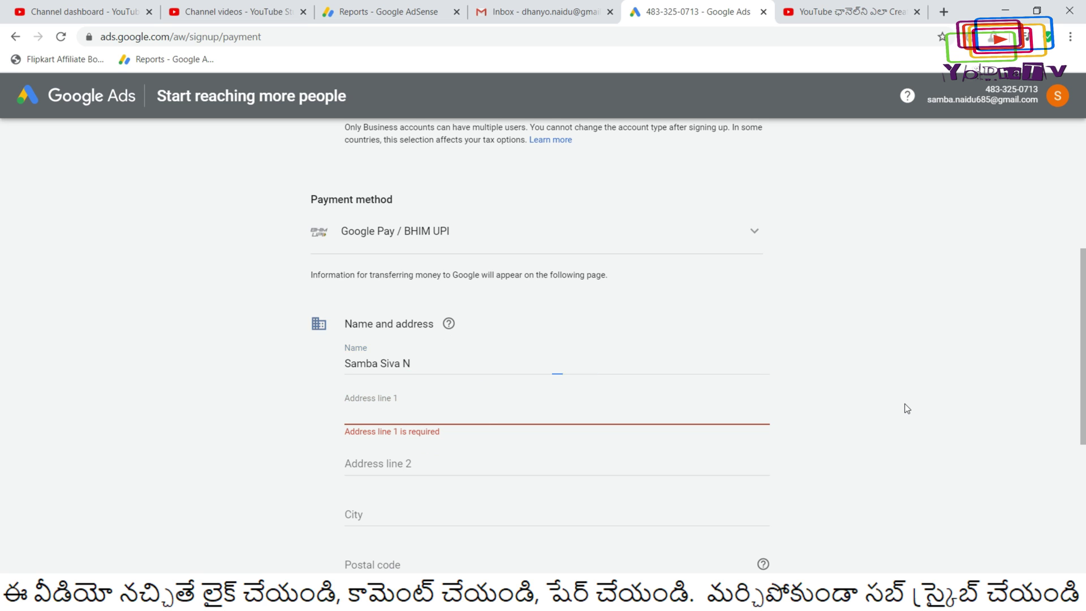
scroll(904, 402, "down", 2)
scroll(905, 403, "down", 3)
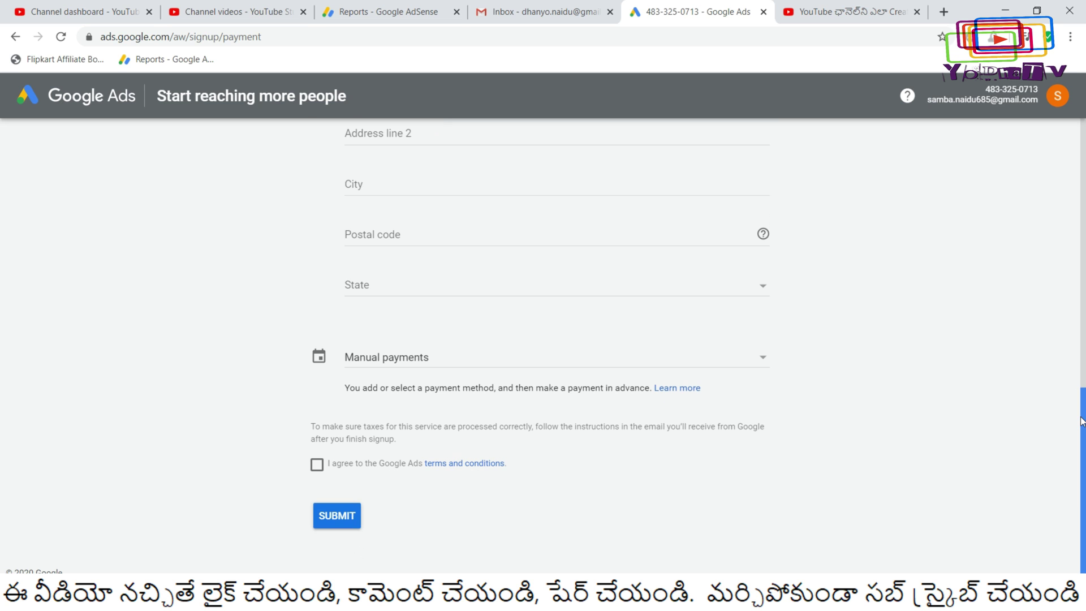
left_click_drag(1082, 421, 1083, 156)
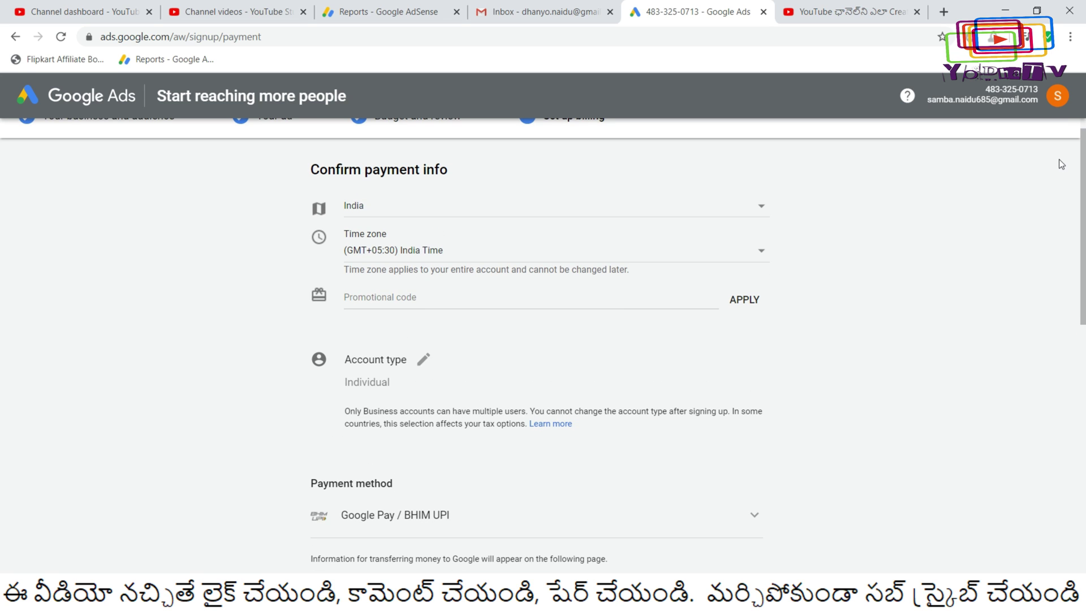
left_click_drag(1084, 251, 1083, 228)
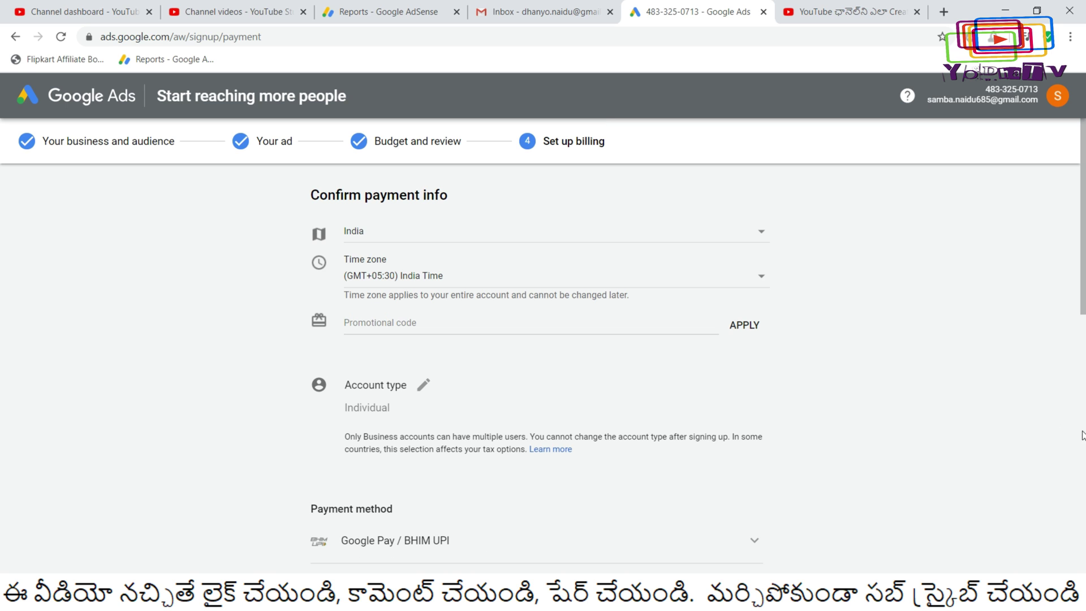
left_click_drag(1083, 288, 1082, 346)
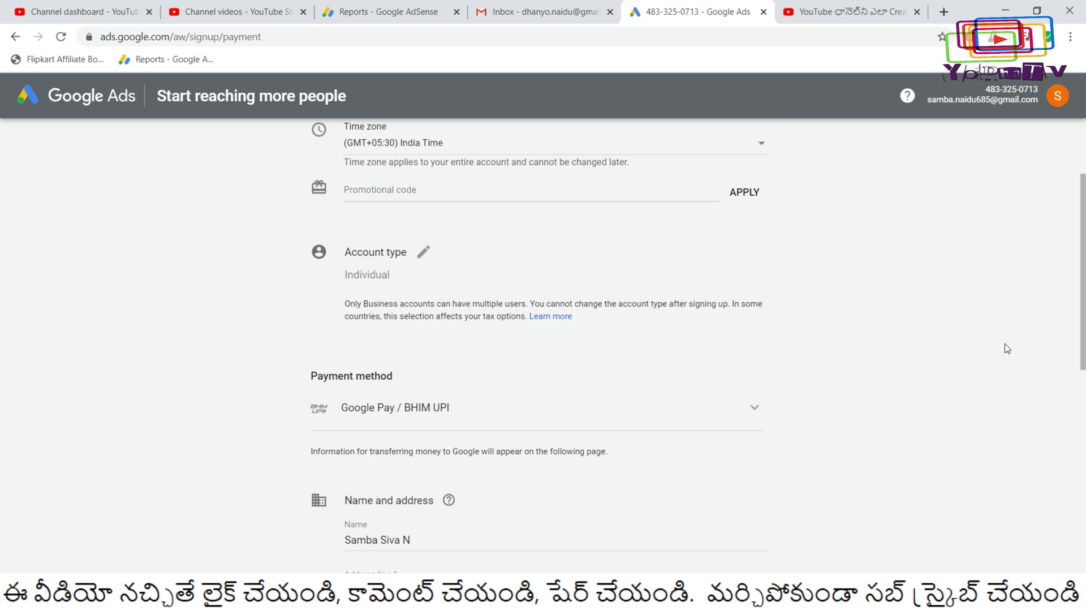
left_click_drag(1083, 286, 1084, 234)
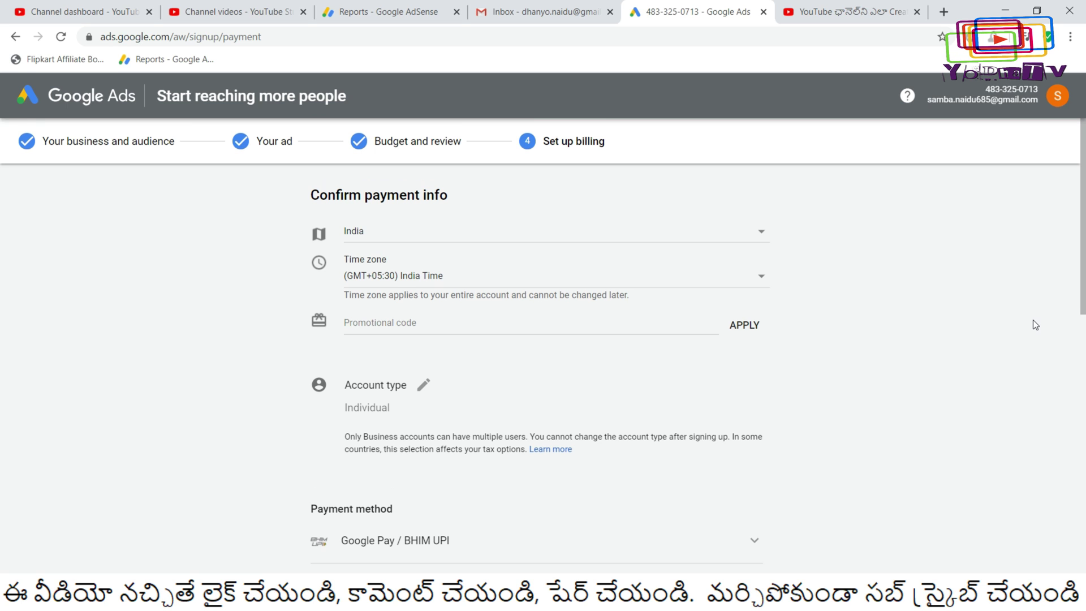
left_click_drag(1083, 310, 1083, 347)
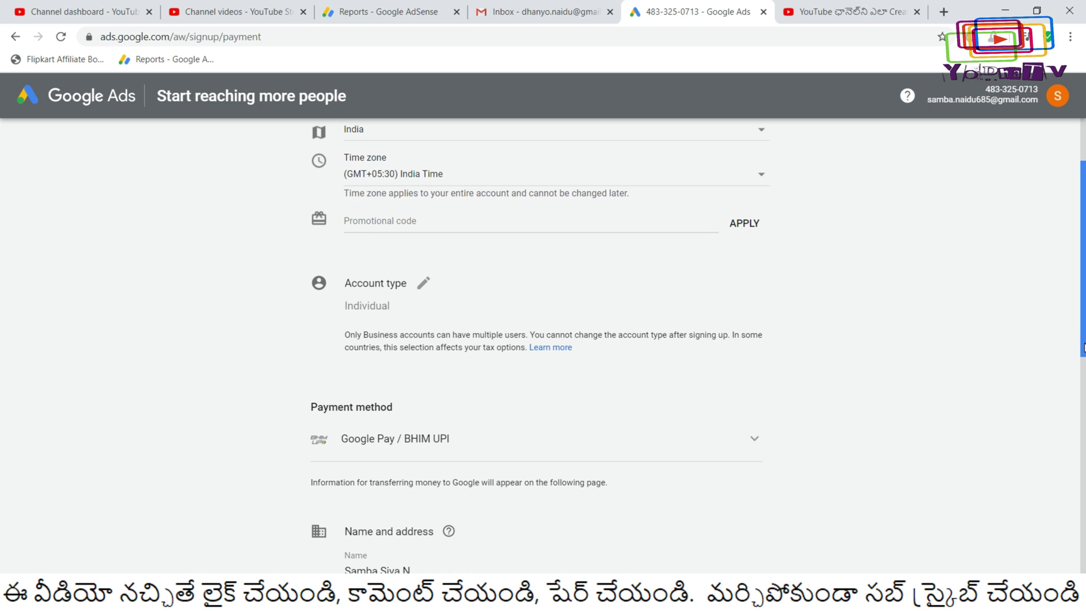
left_click_drag(1083, 338, 1083, 273)
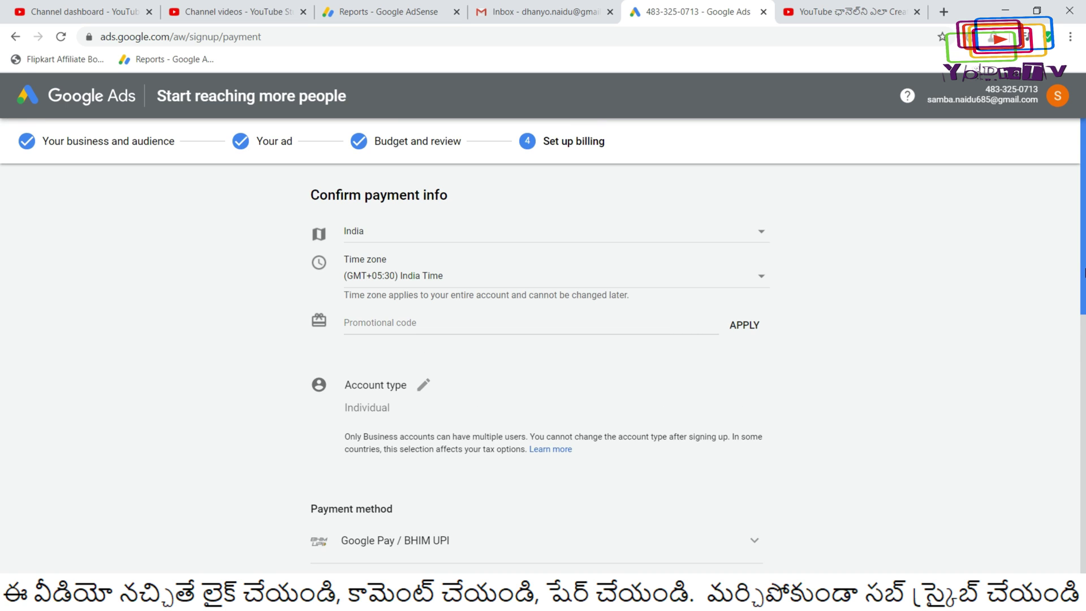